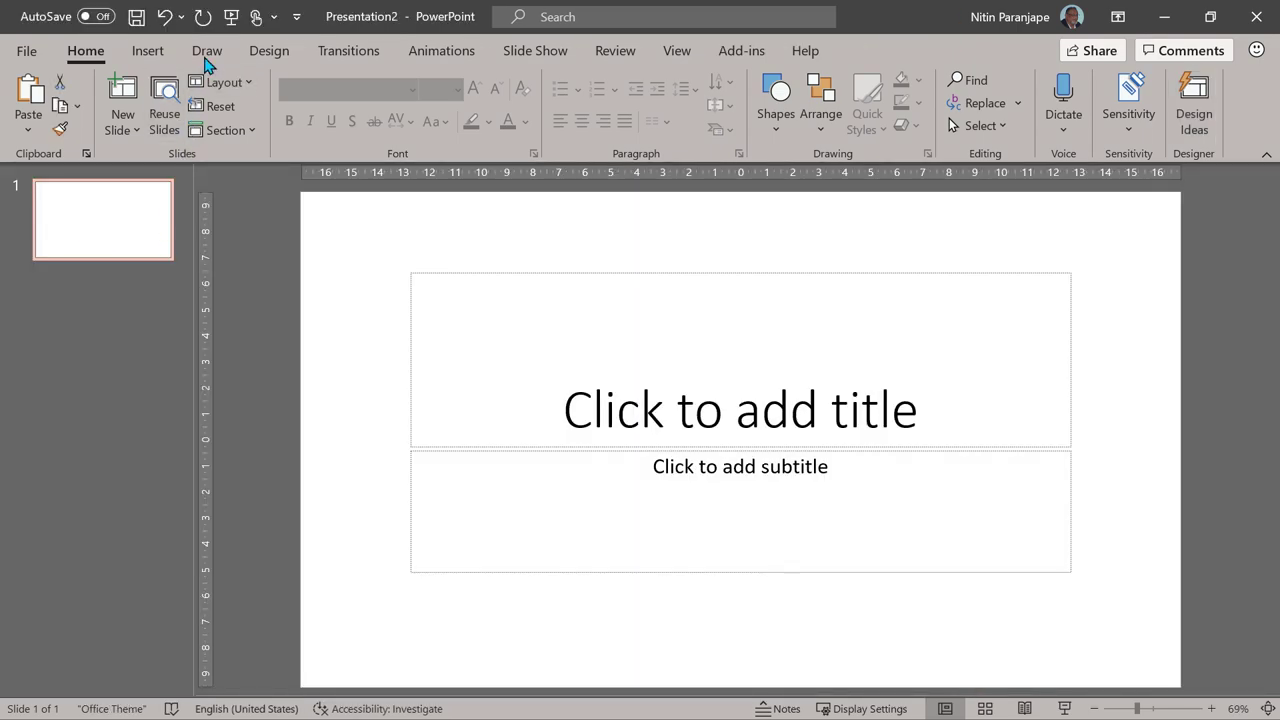
Step: Switch the slide to the Blank layout
click(222, 82)
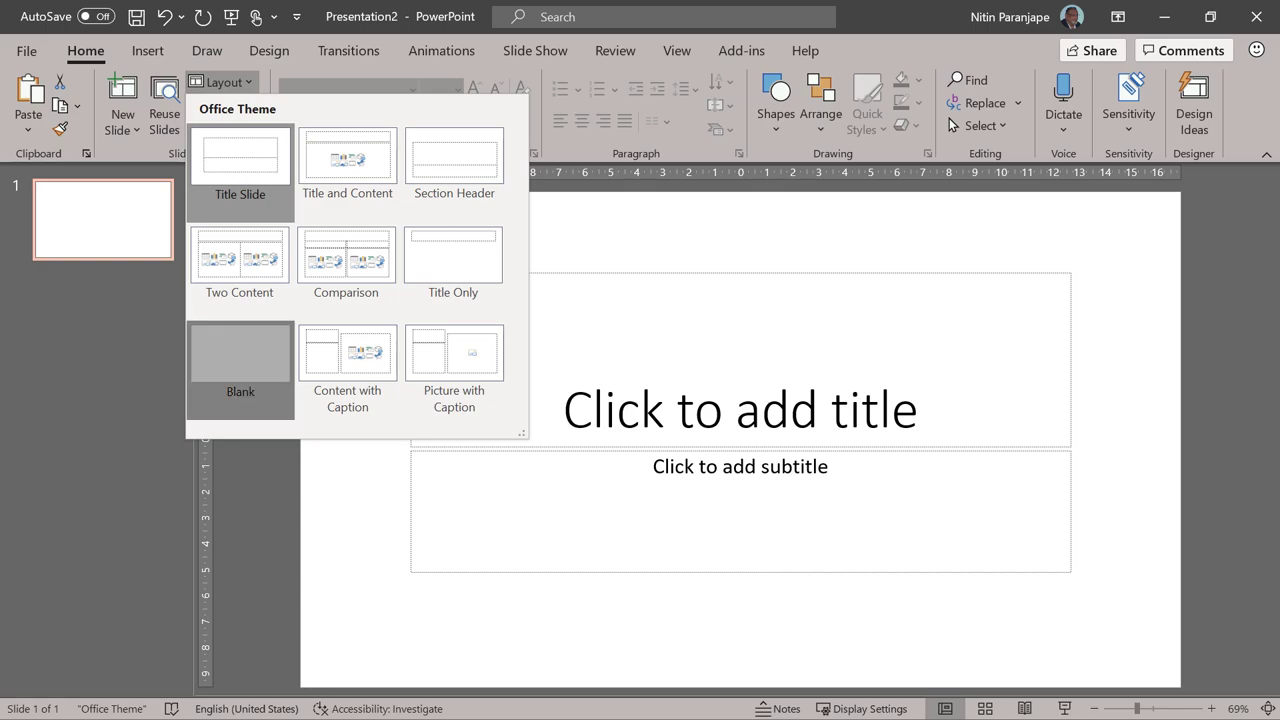
click(240, 353)
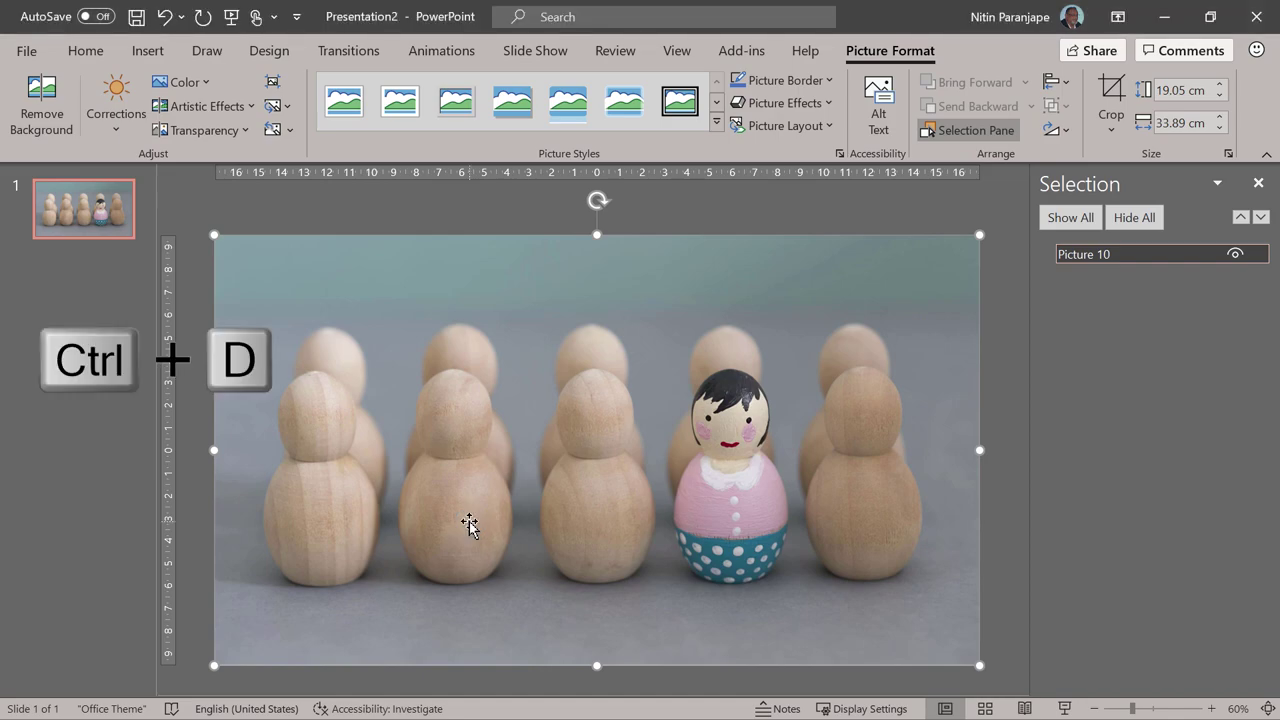
Step: Duplicate the dolls photo and select the copy, Picture 11, in the Selection Pane
key(ctrl+d)
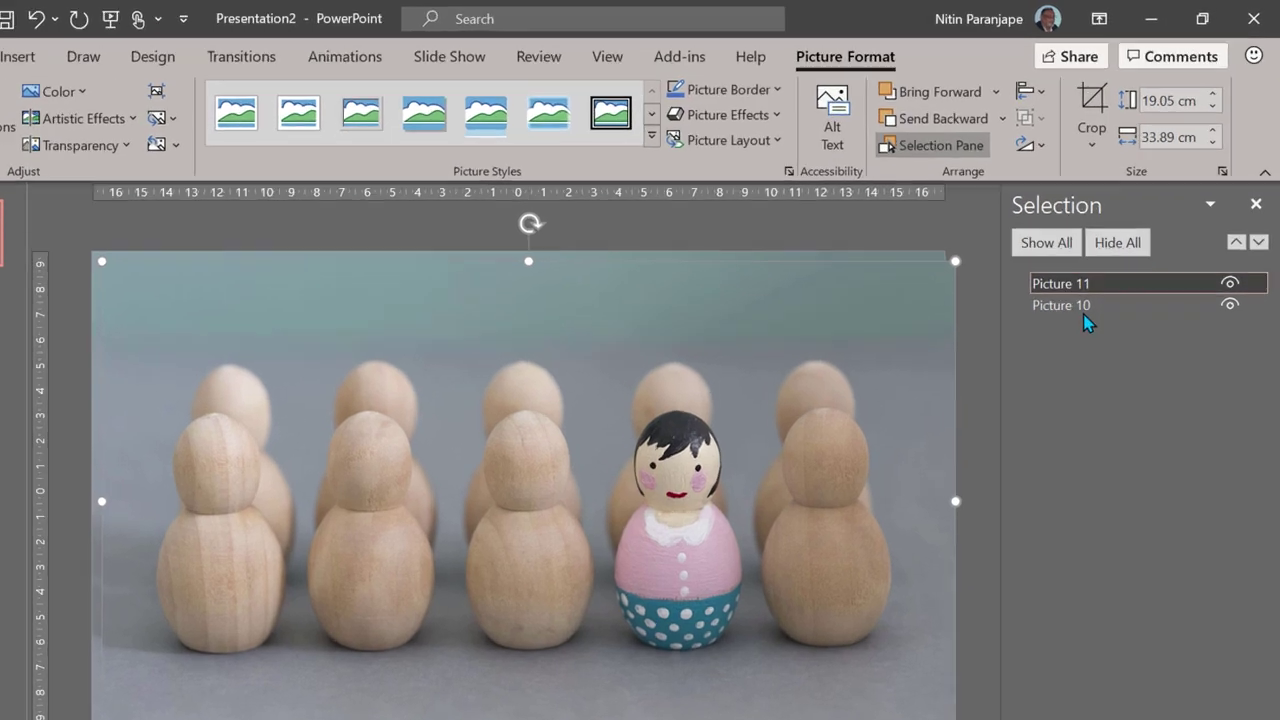
click(1100, 277)
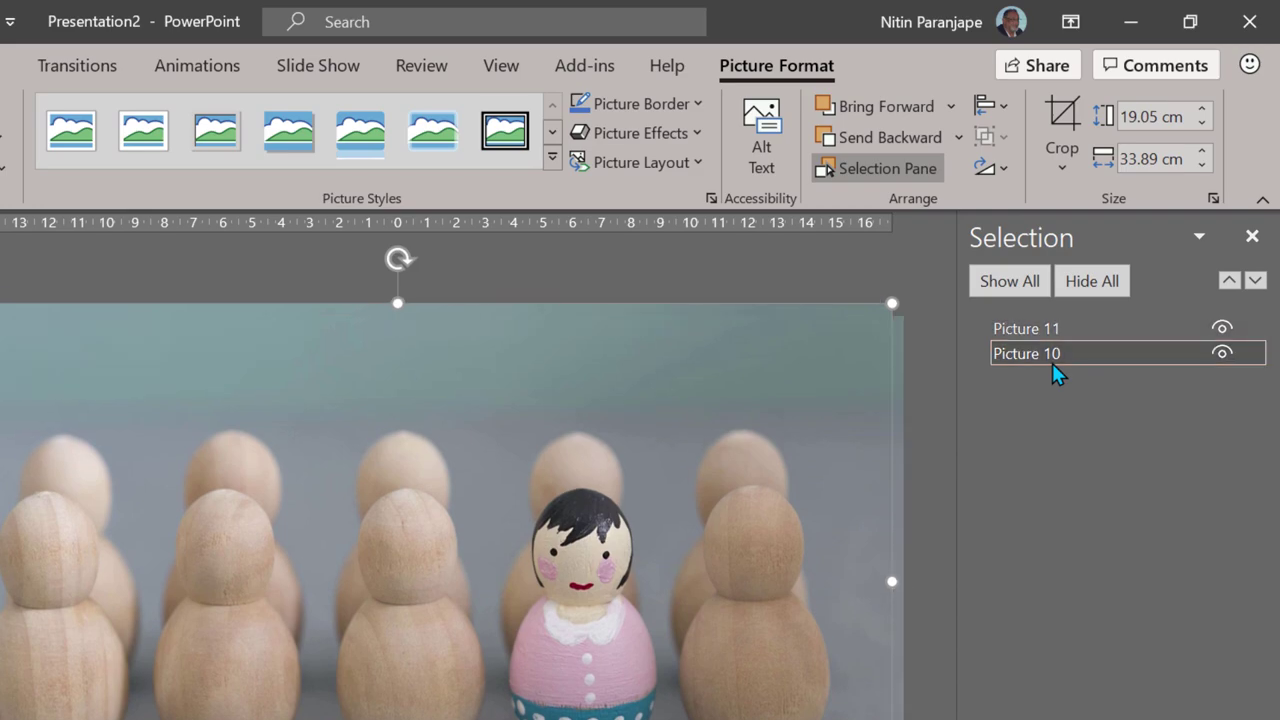
click(1064, 332)
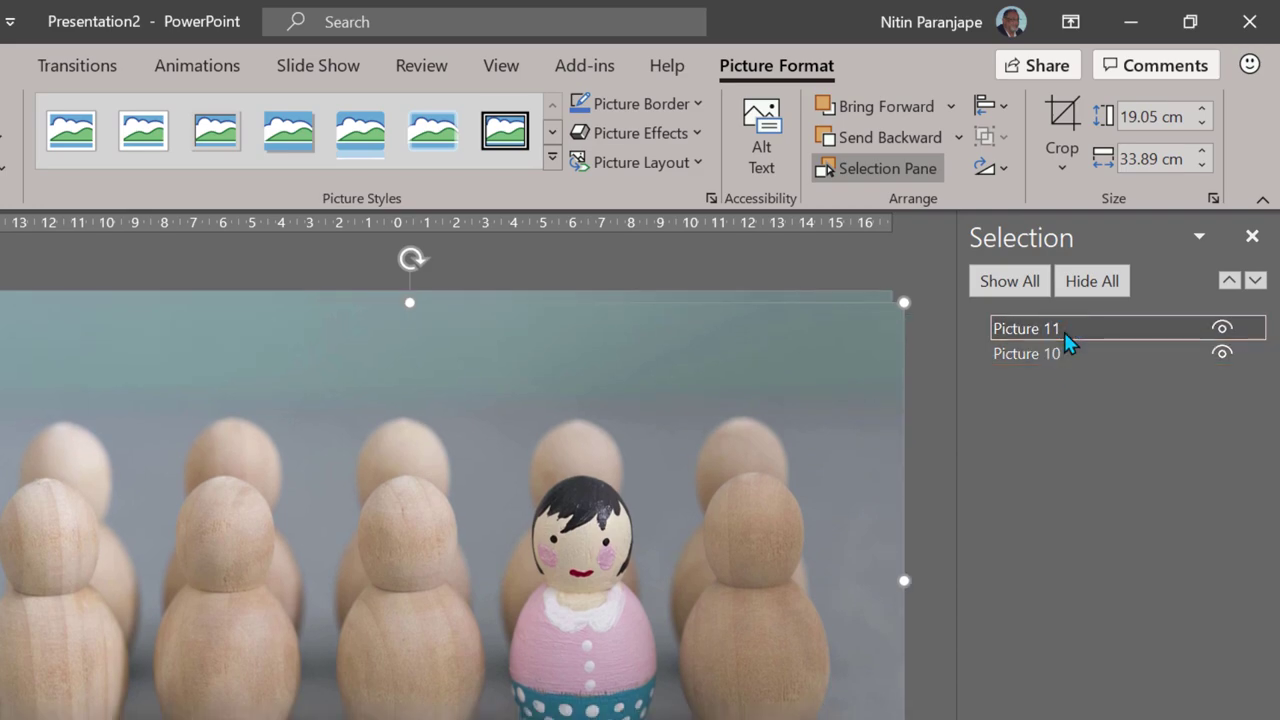
ctrl+click(1063, 350)
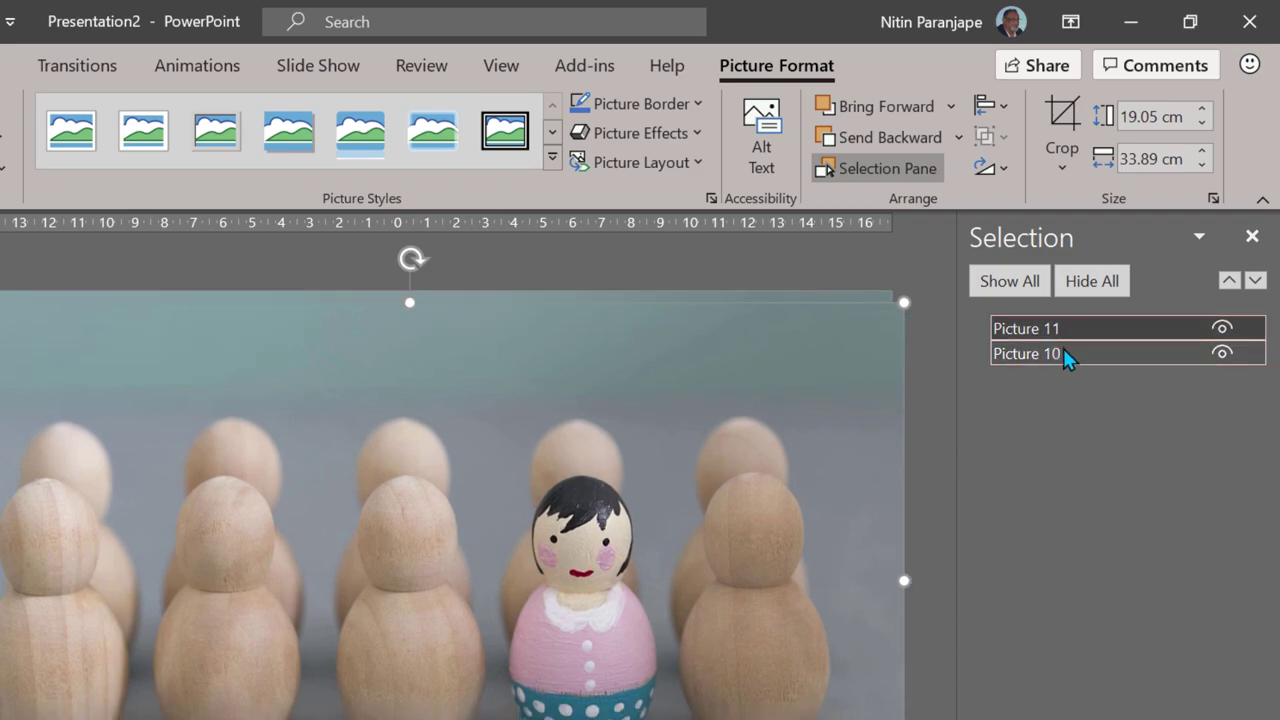
click(1063, 333)
Step: Rename Picture 11 to 'zoom'
click(1064, 327)
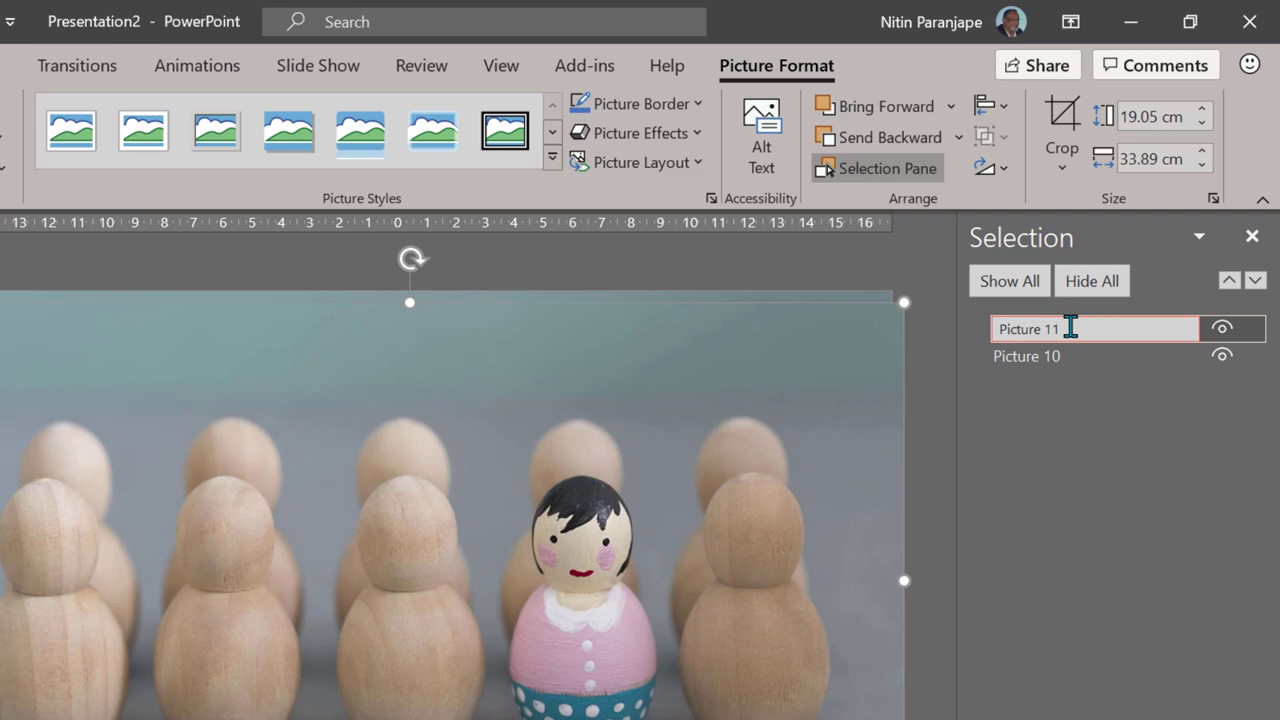
key(ctrl+a)
text(zoom)
key(Return)
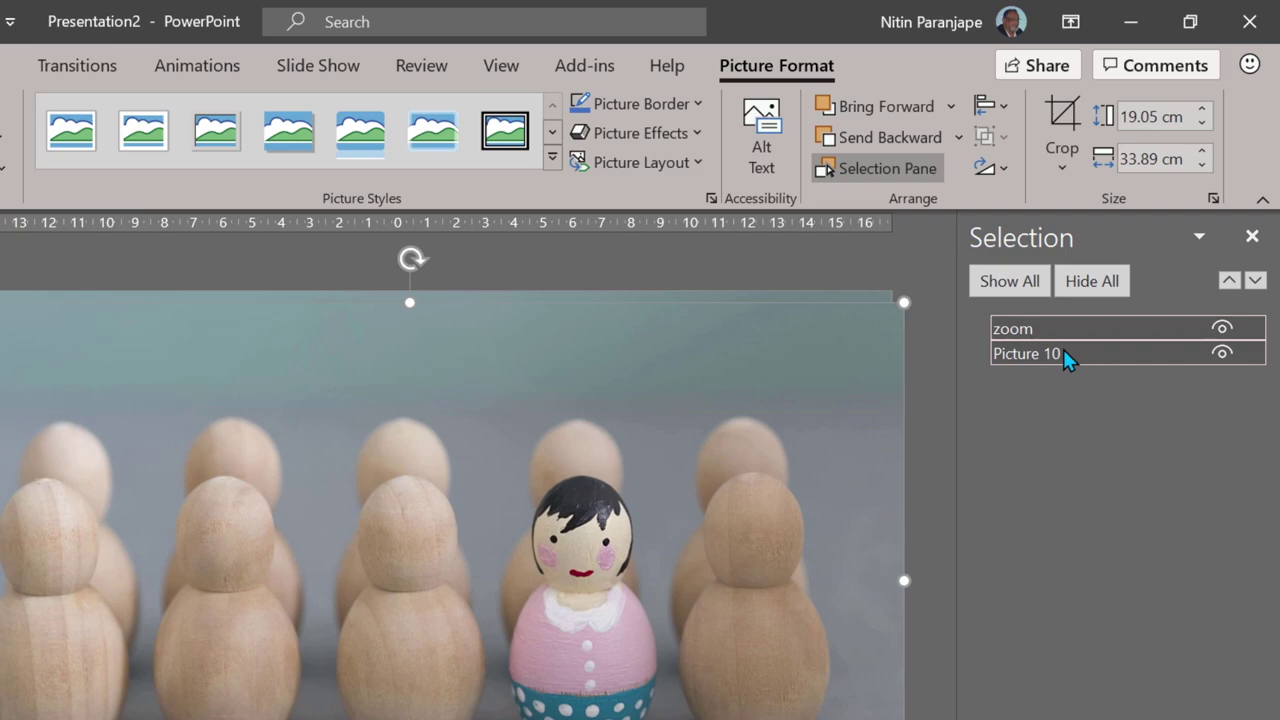
Step: Top-align zoom with Picture 10 so they overlap, leaving only zoom selected
ctrl+click(1063, 349)
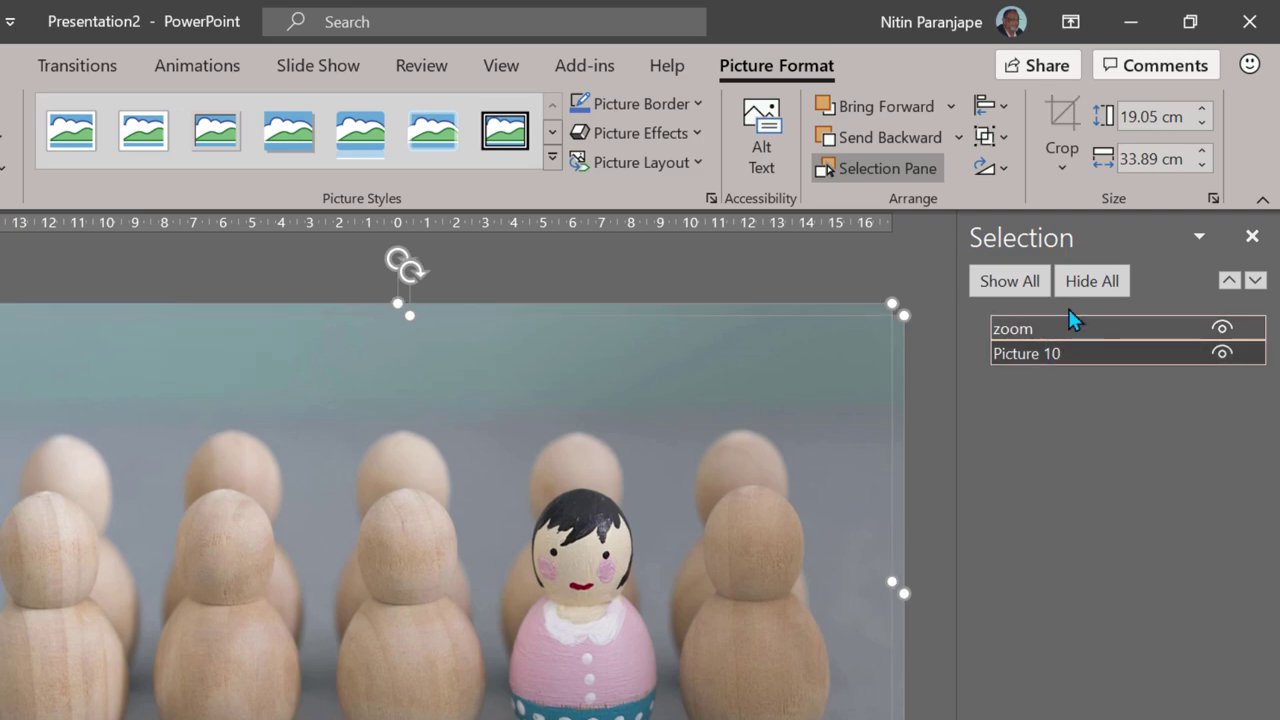
click(990, 105)
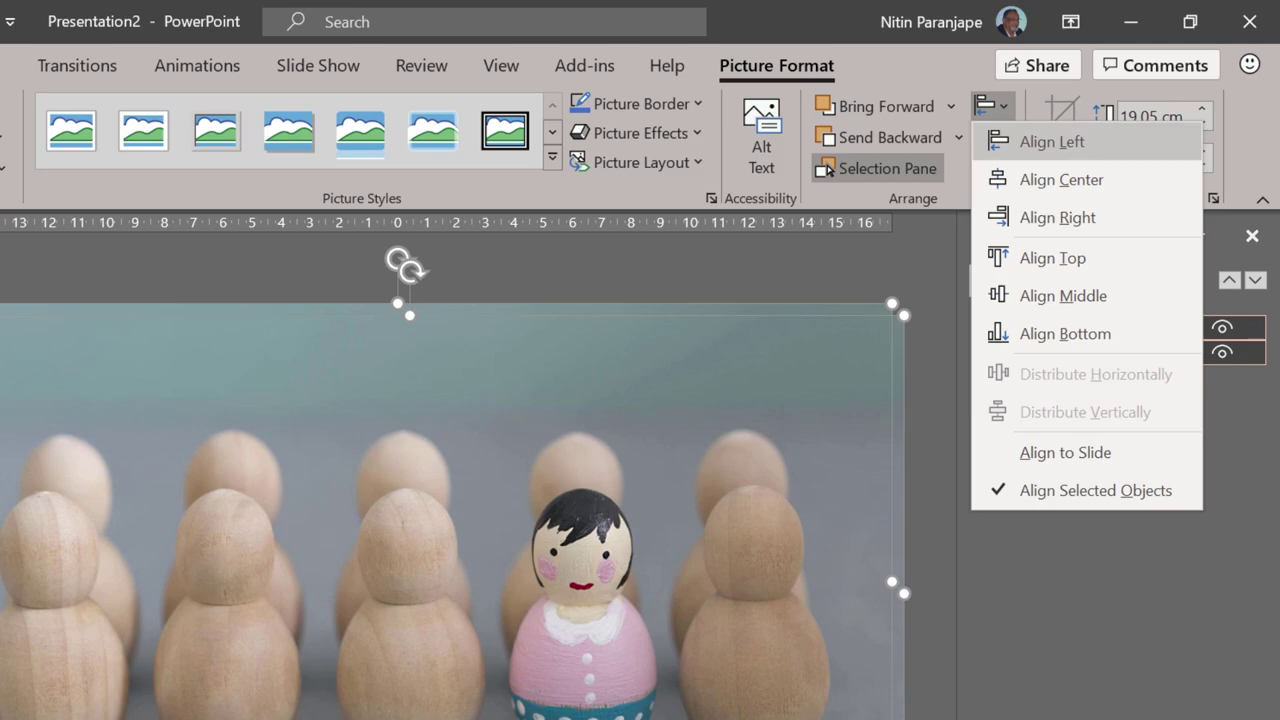
click(1053, 257)
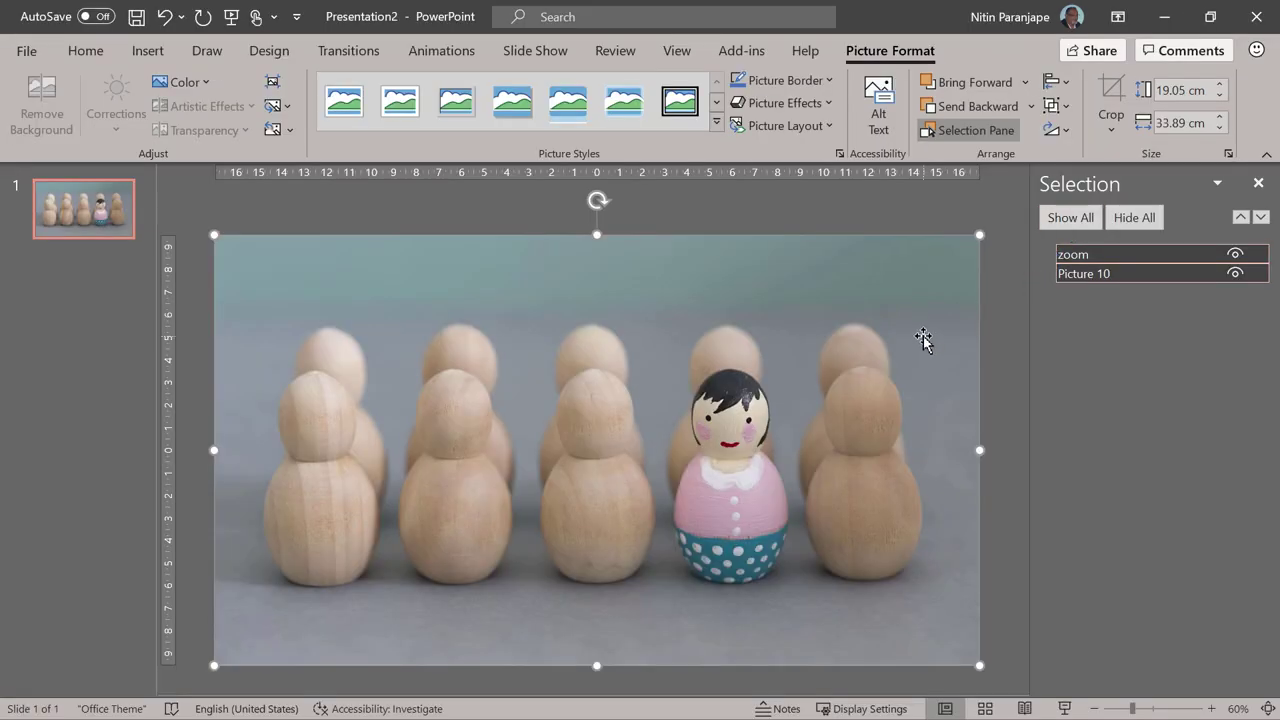
click(1100, 255)
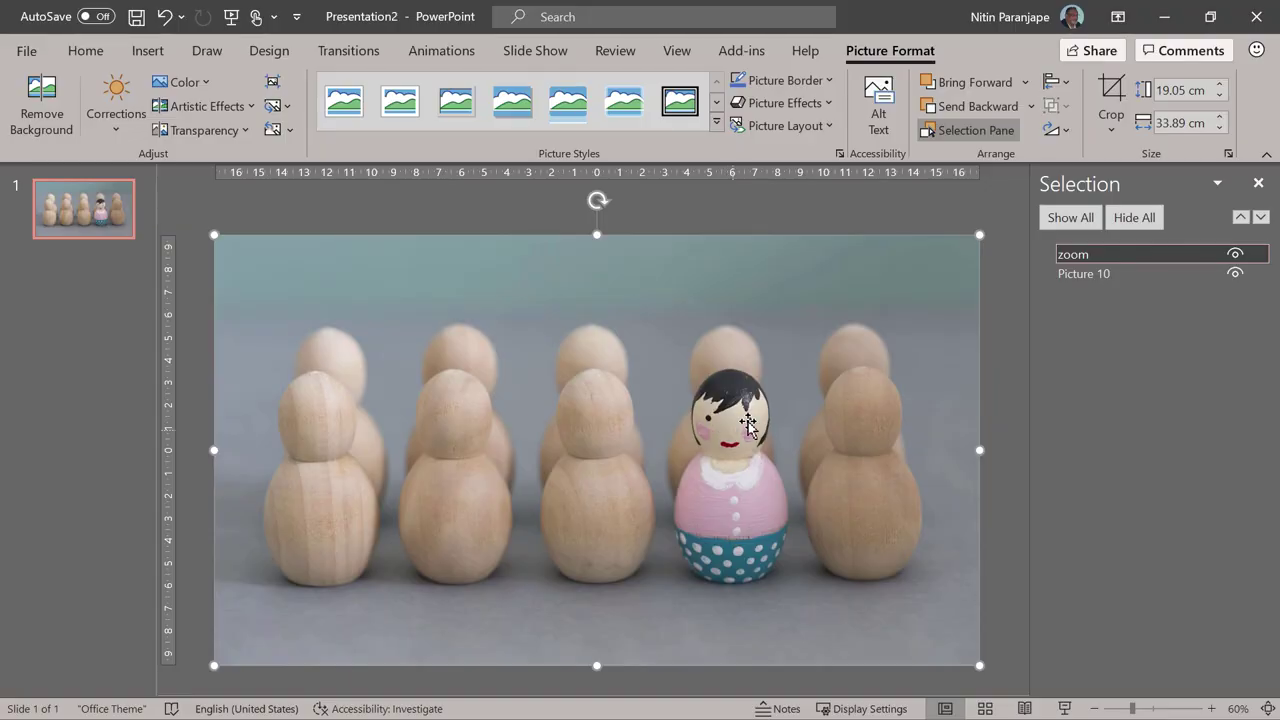
click(1112, 122)
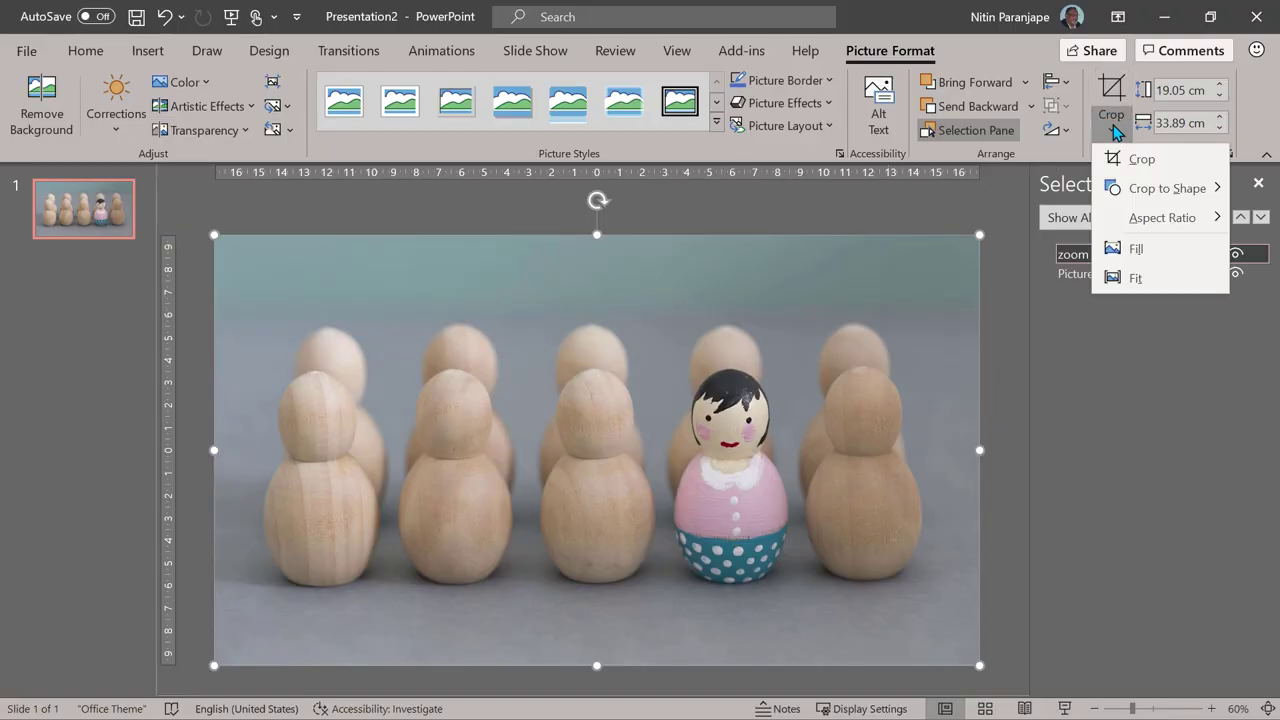
mouse_move(1121, 188)
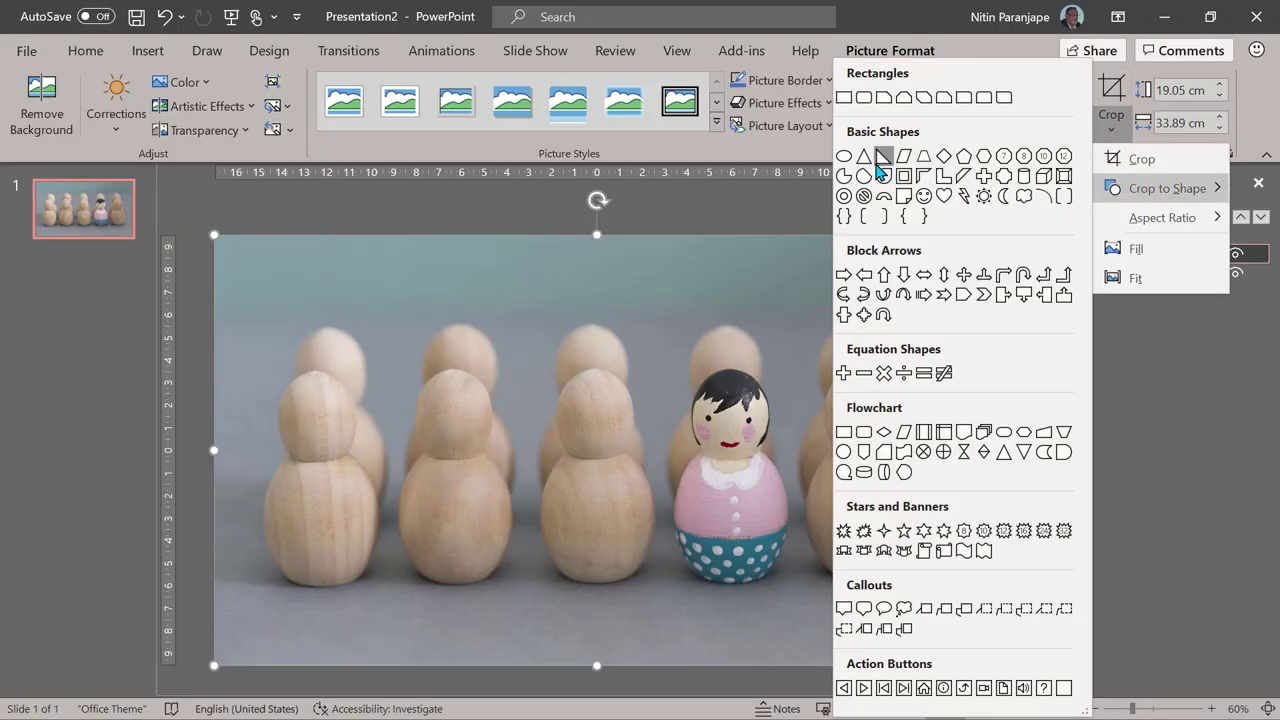
click(857, 208)
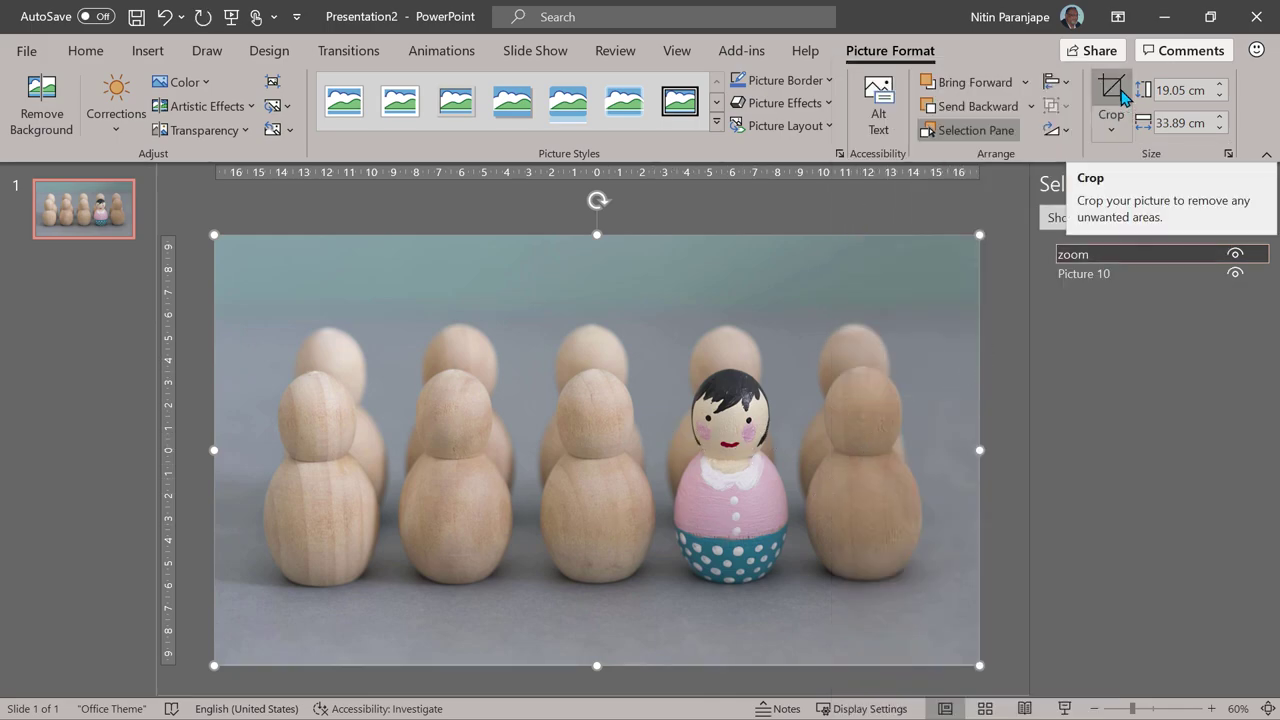
click(1111, 89)
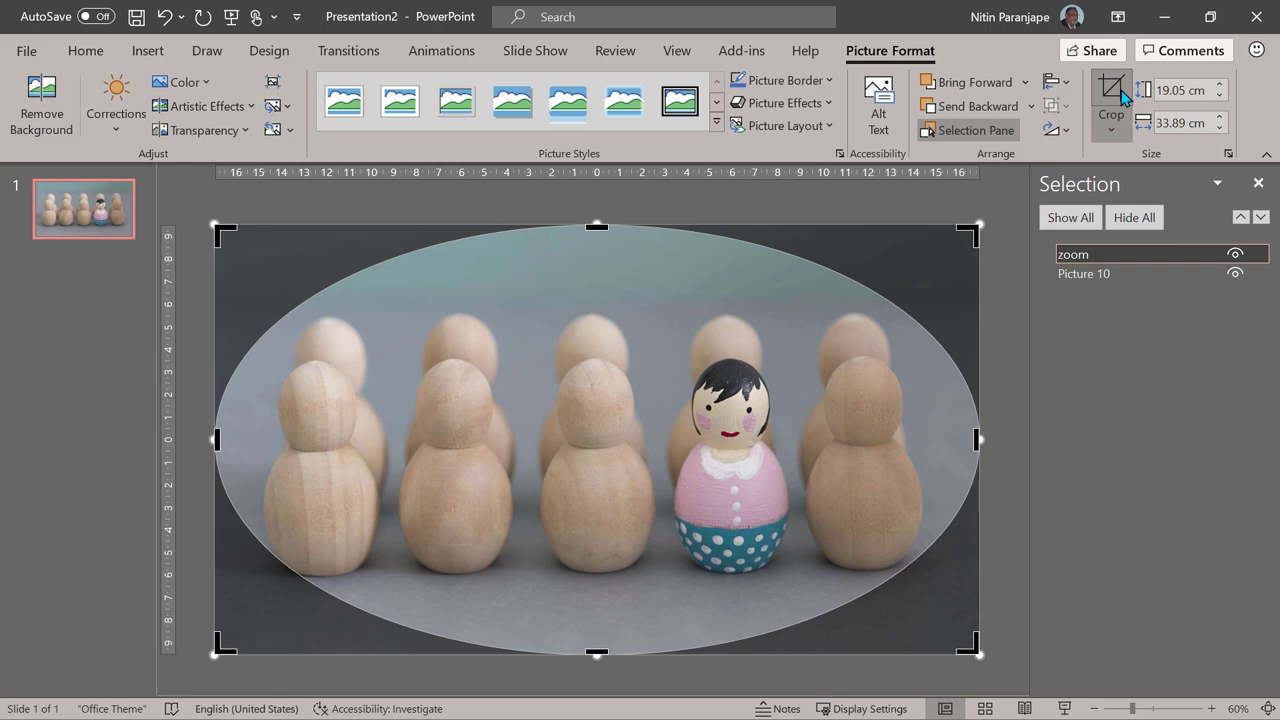
key(ctrl+z)
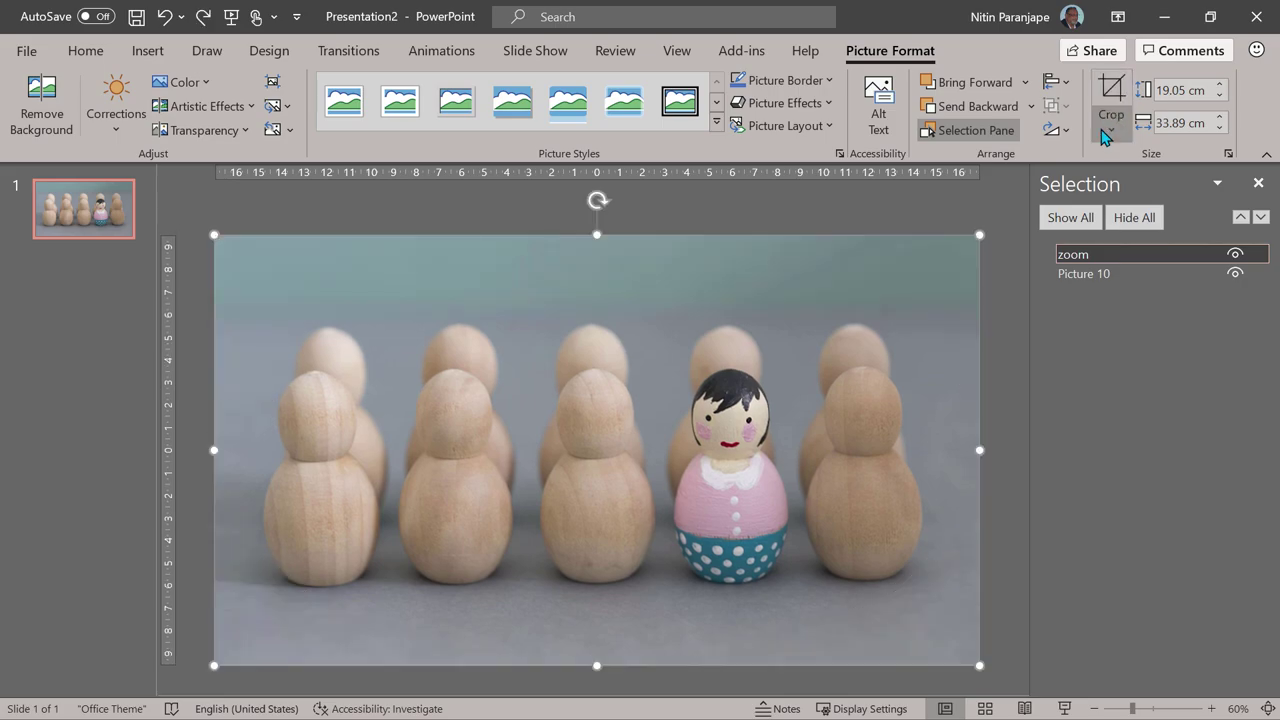
Step: Crop the zoom copy to a 1:1 square, then to an Oval, and enter crop mode
click(1106, 131)
mouse_move(1140, 220)
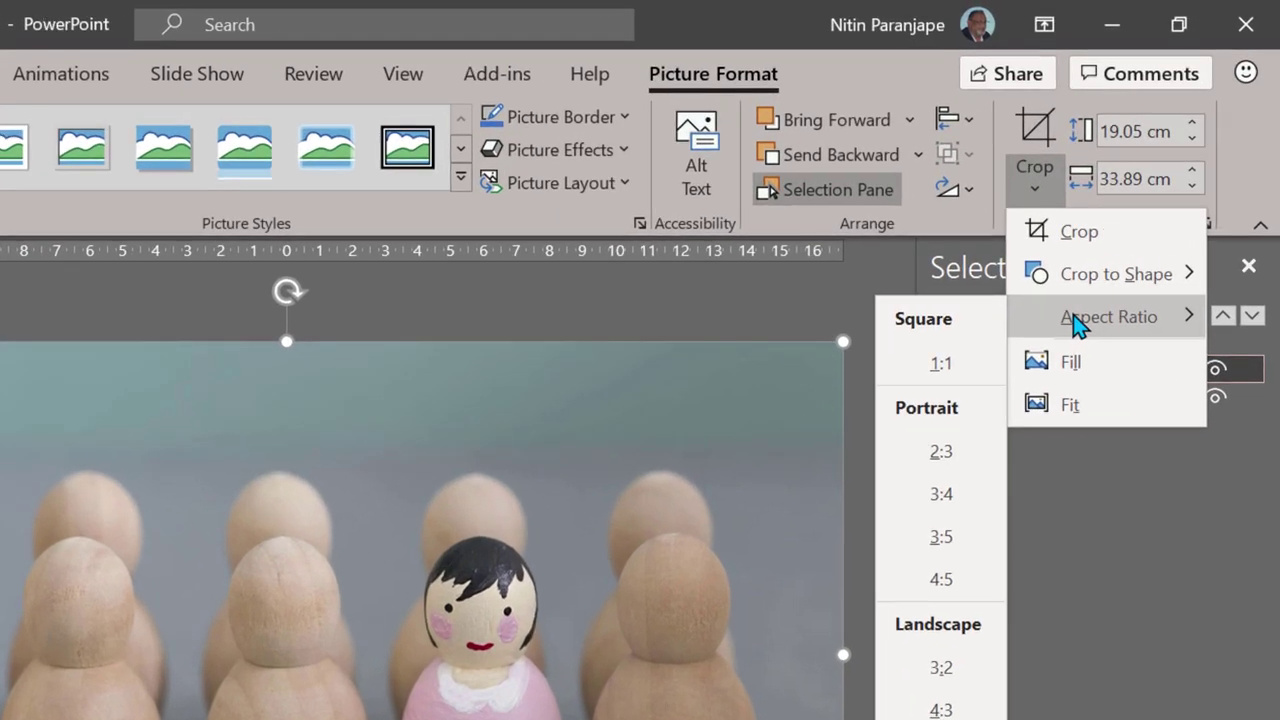
click(930, 372)
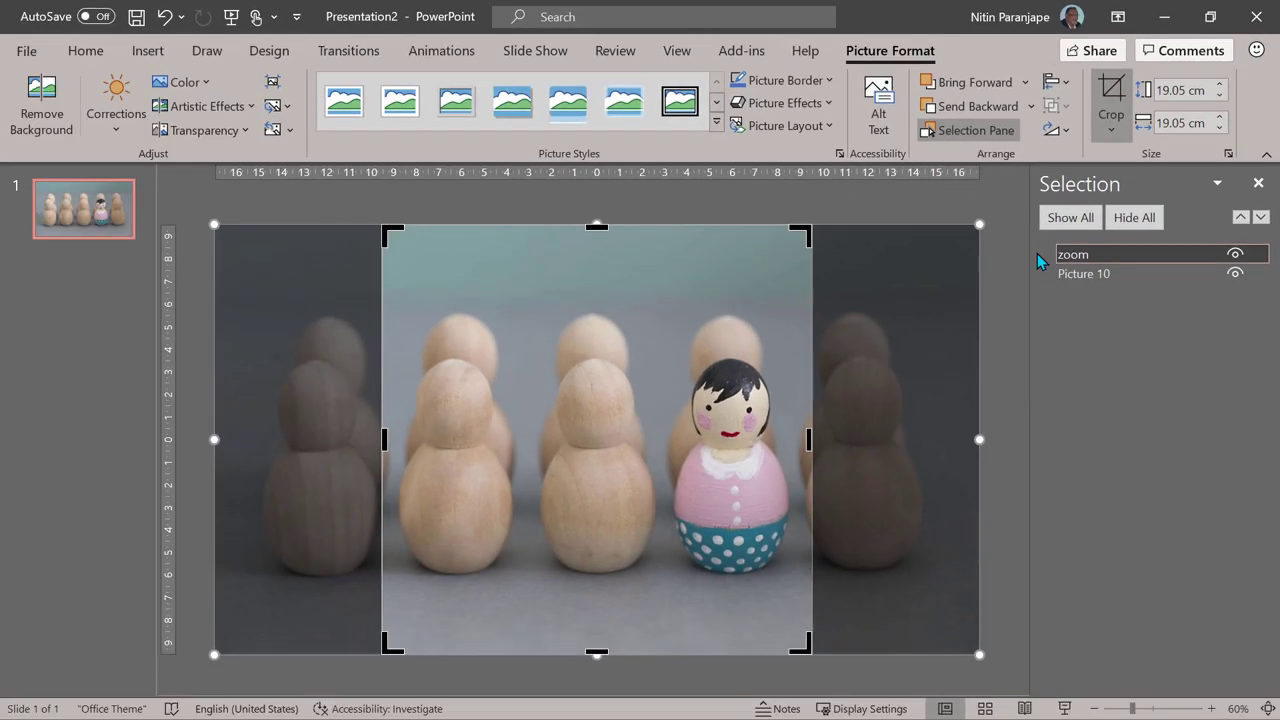
click(1108, 127)
mouse_move(1118, 178)
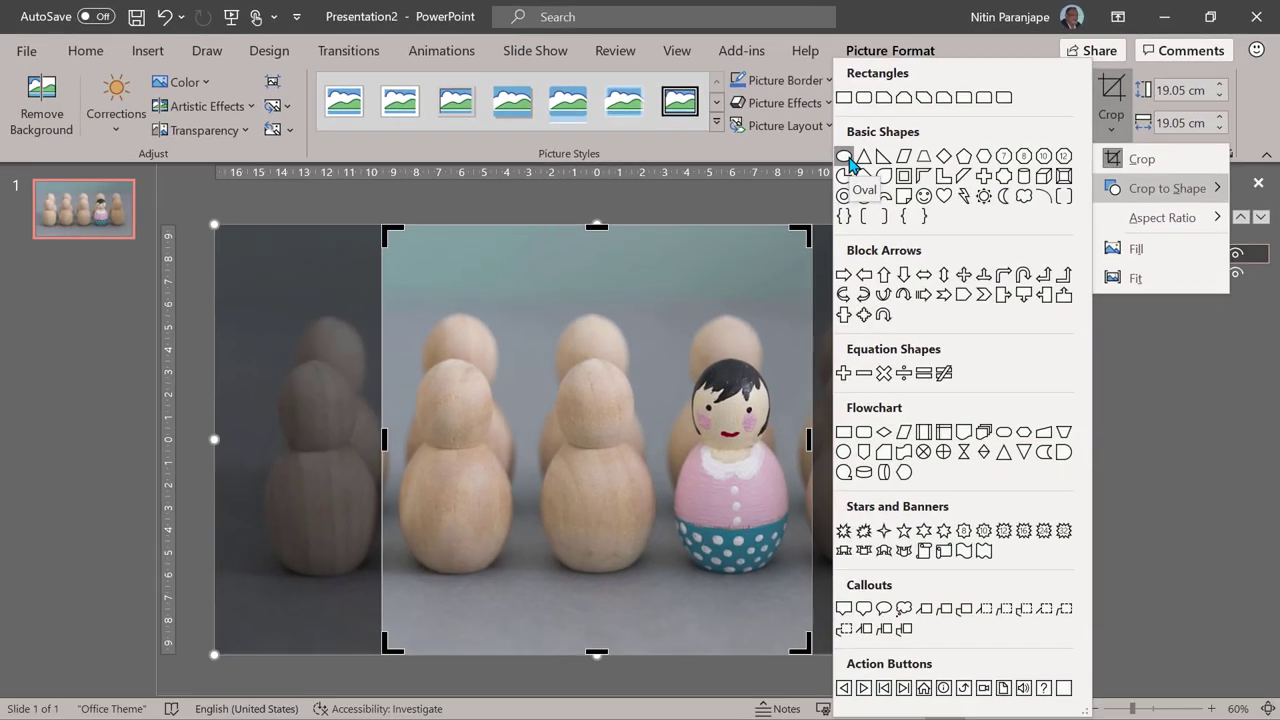
click(650, 230)
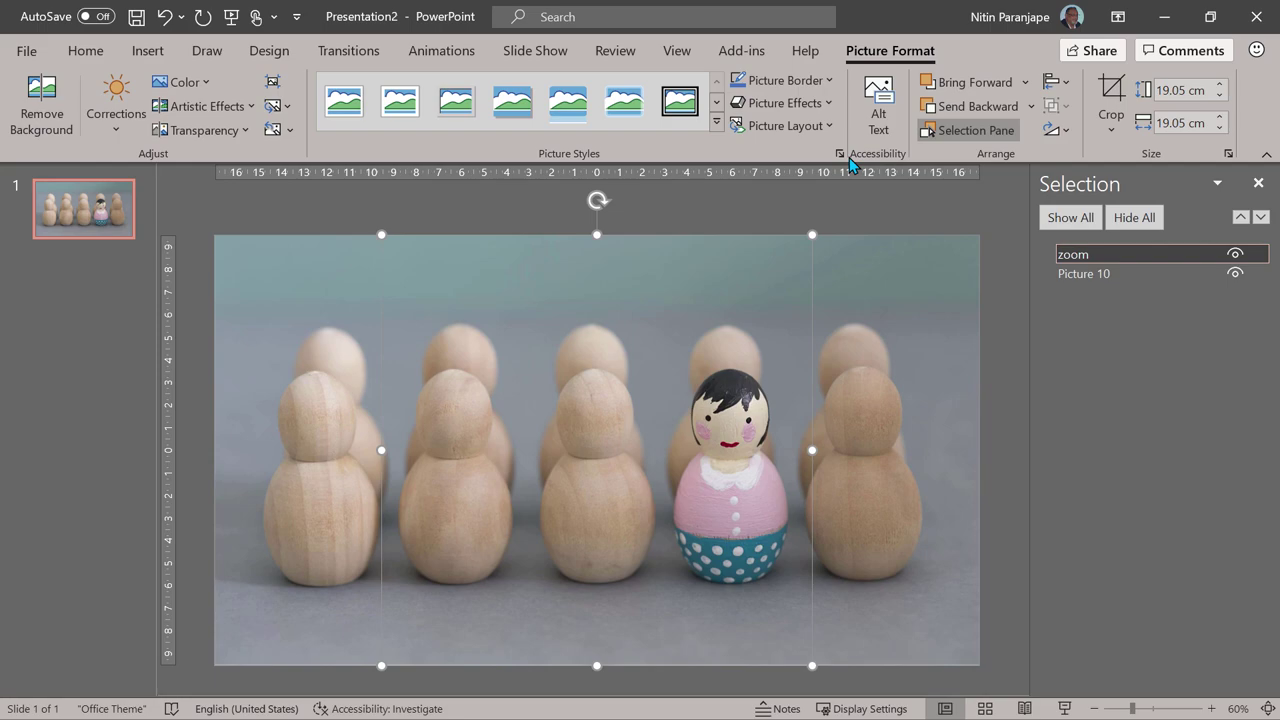
click(1106, 93)
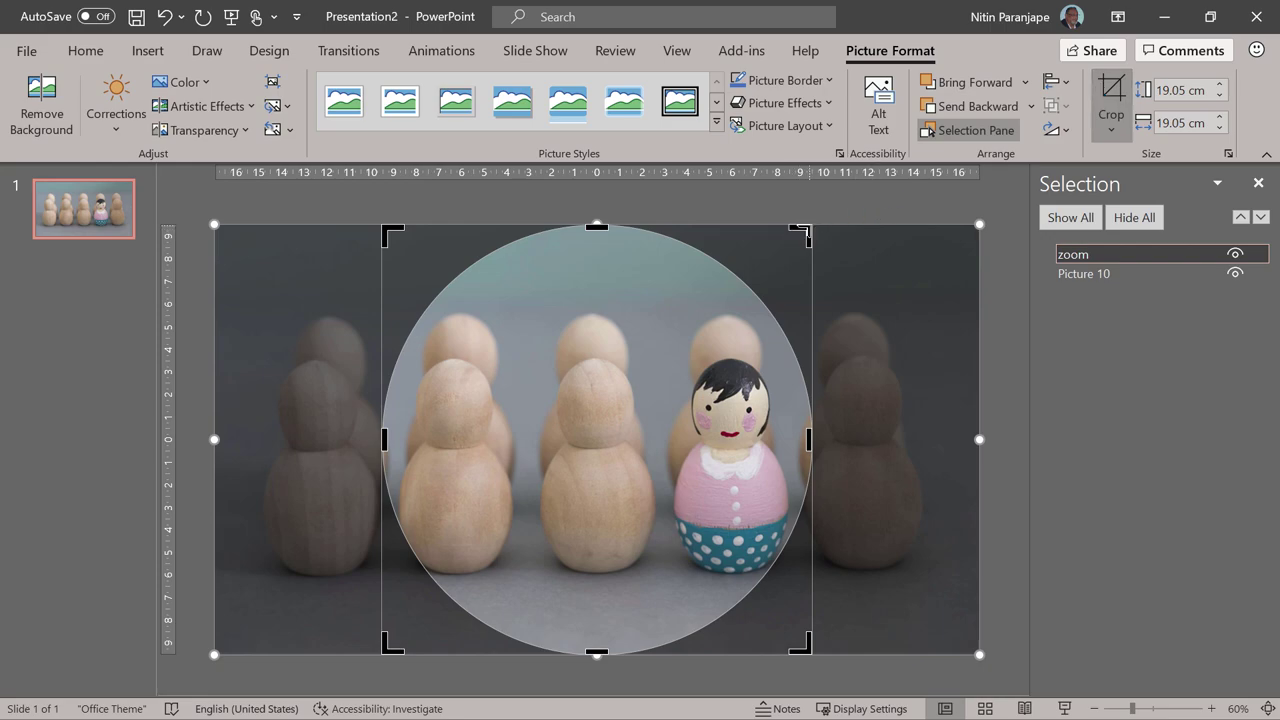
Step: Shrink the circular crop evenly to 8.07 cm and move it onto the painted doll's face
drag(805, 232, 688, 352)
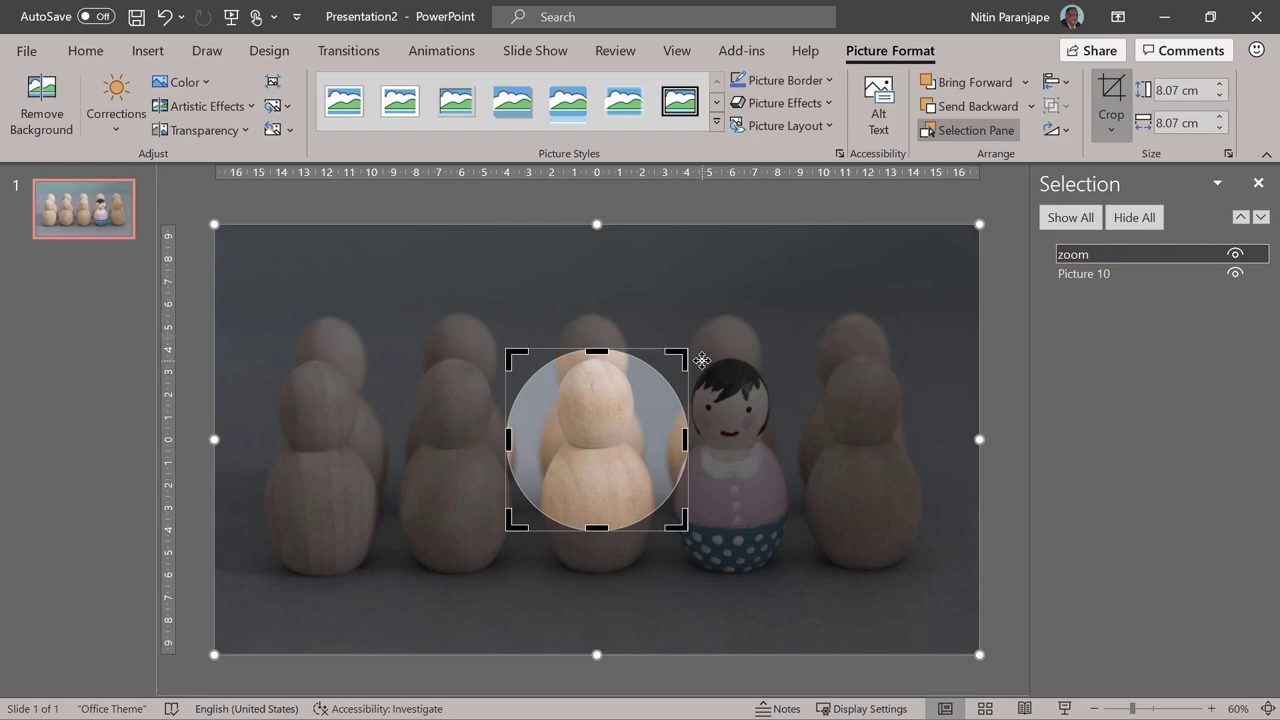
drag(702, 360, 770, 355)
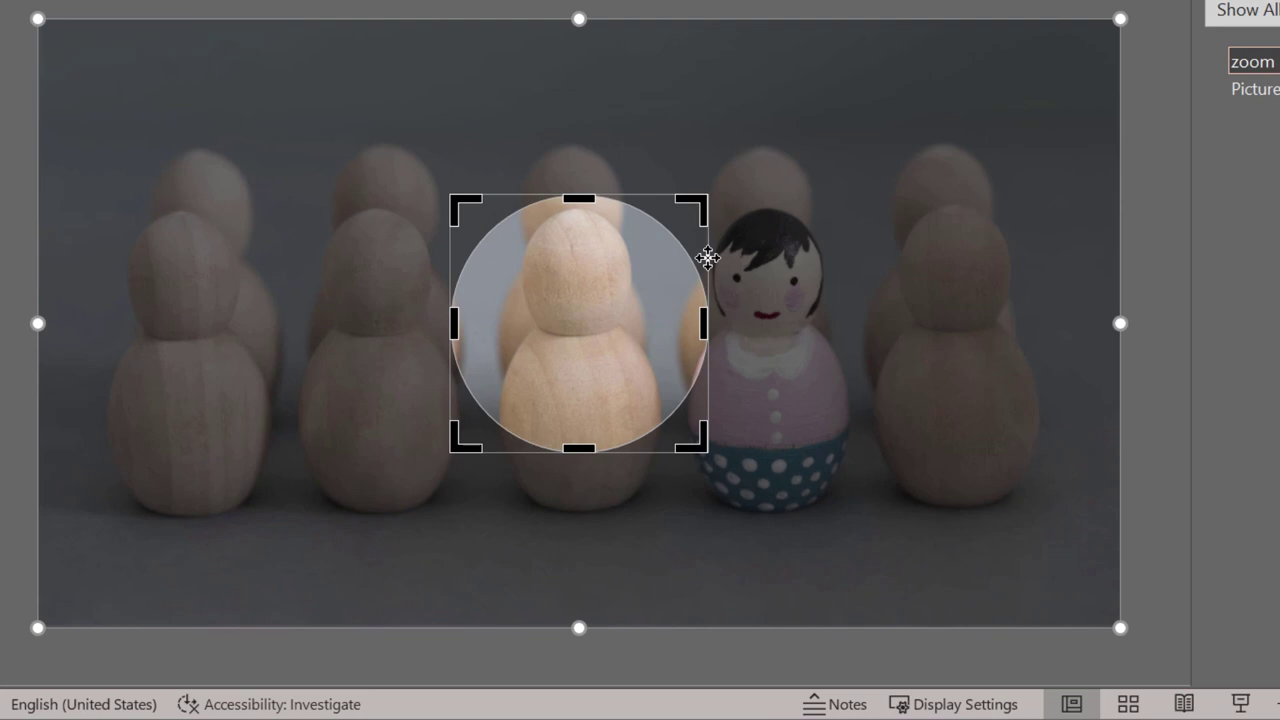
mouse_move(707, 258)
mouse_down()
mouse_move(903, 257)
mouse_move(899, 201)
mouse_up()
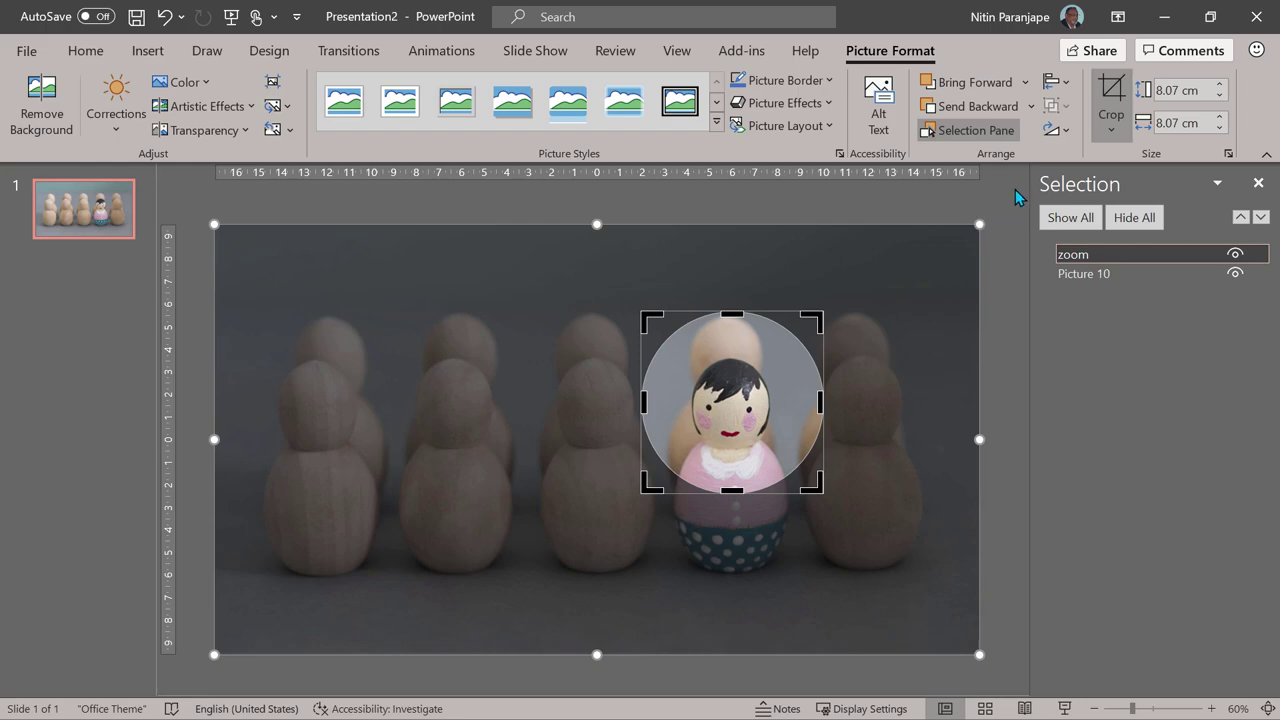
Step: Zoom the slide view out to 30%
key(ctrl)
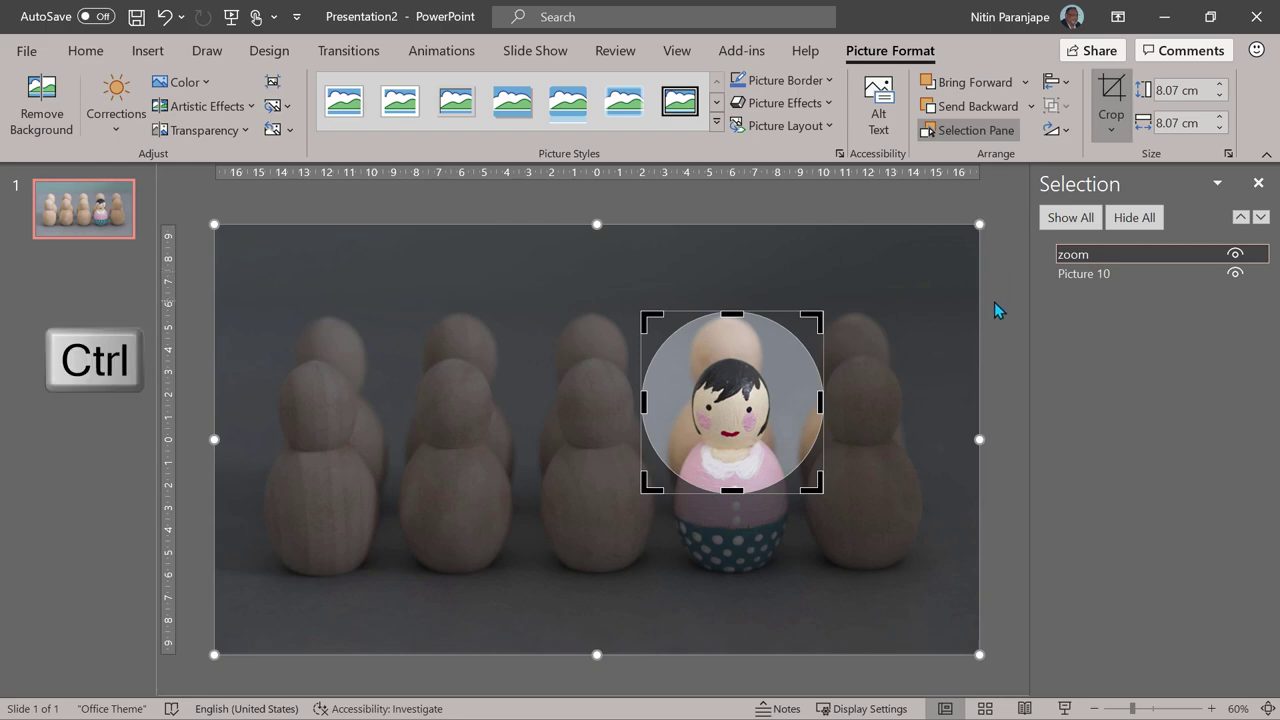
scroll(994, 302, up, 1)
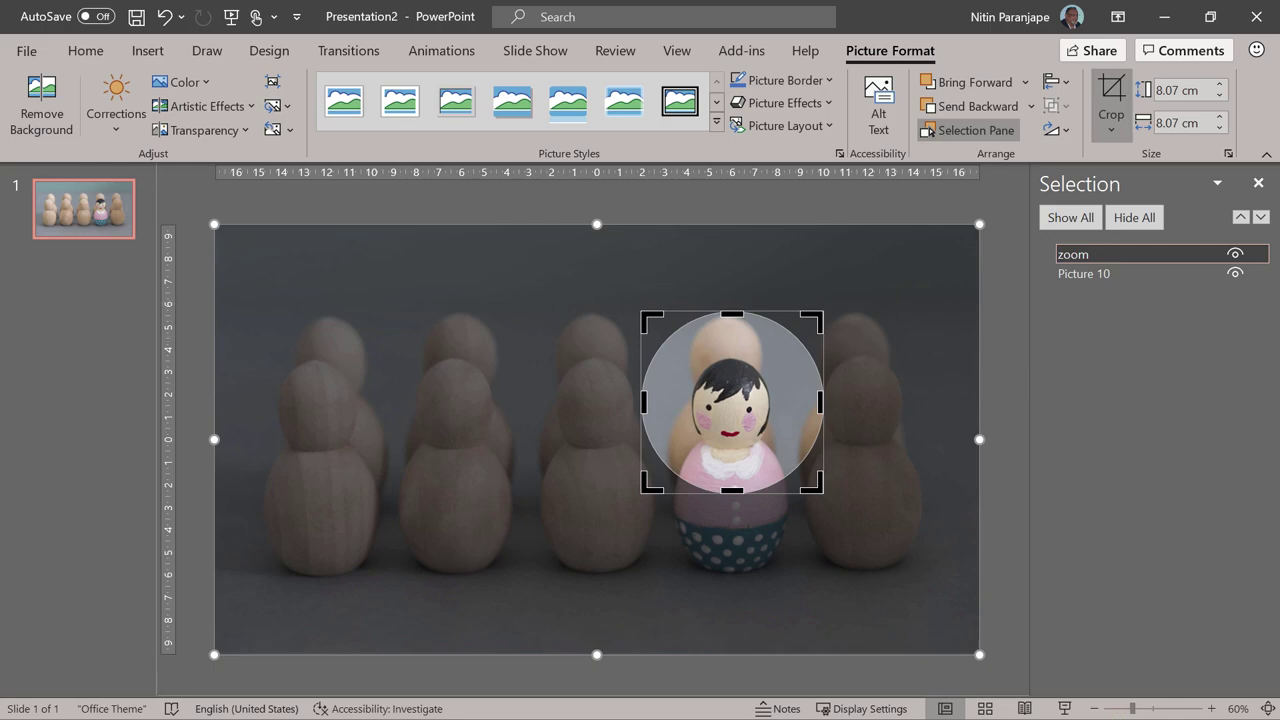
click(1093, 708)
click(1093, 708)
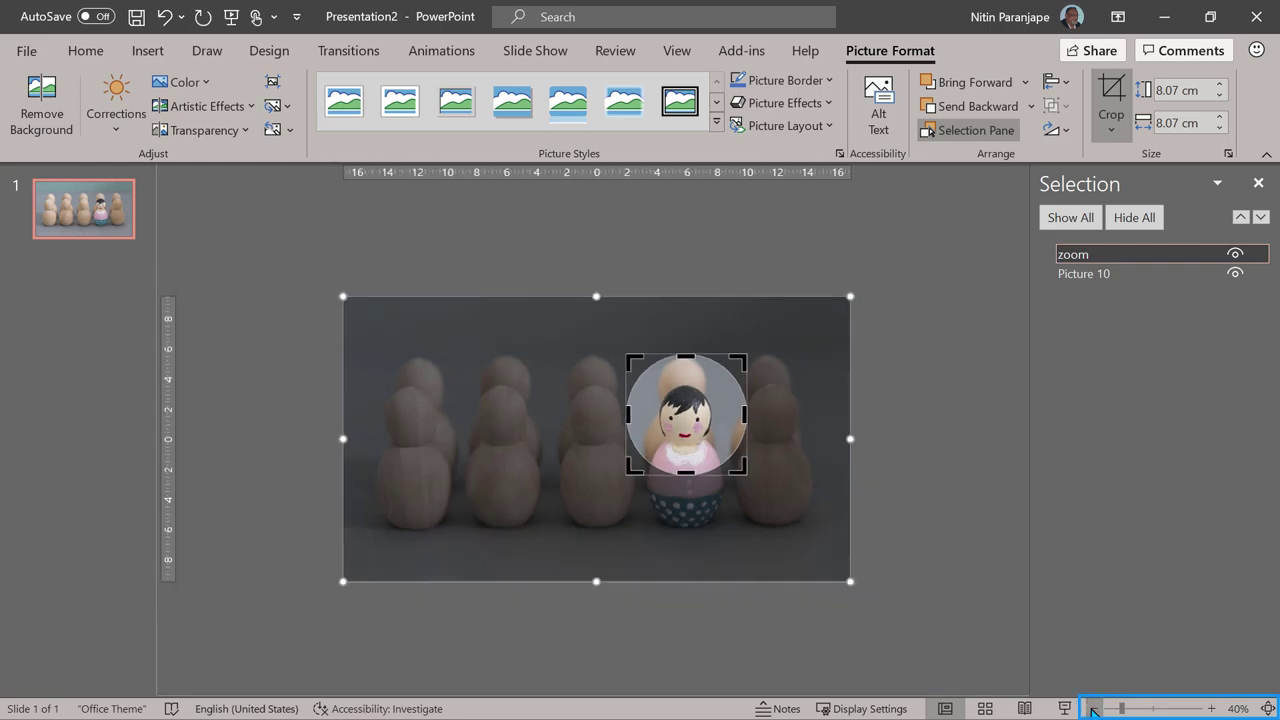
click(1093, 708)
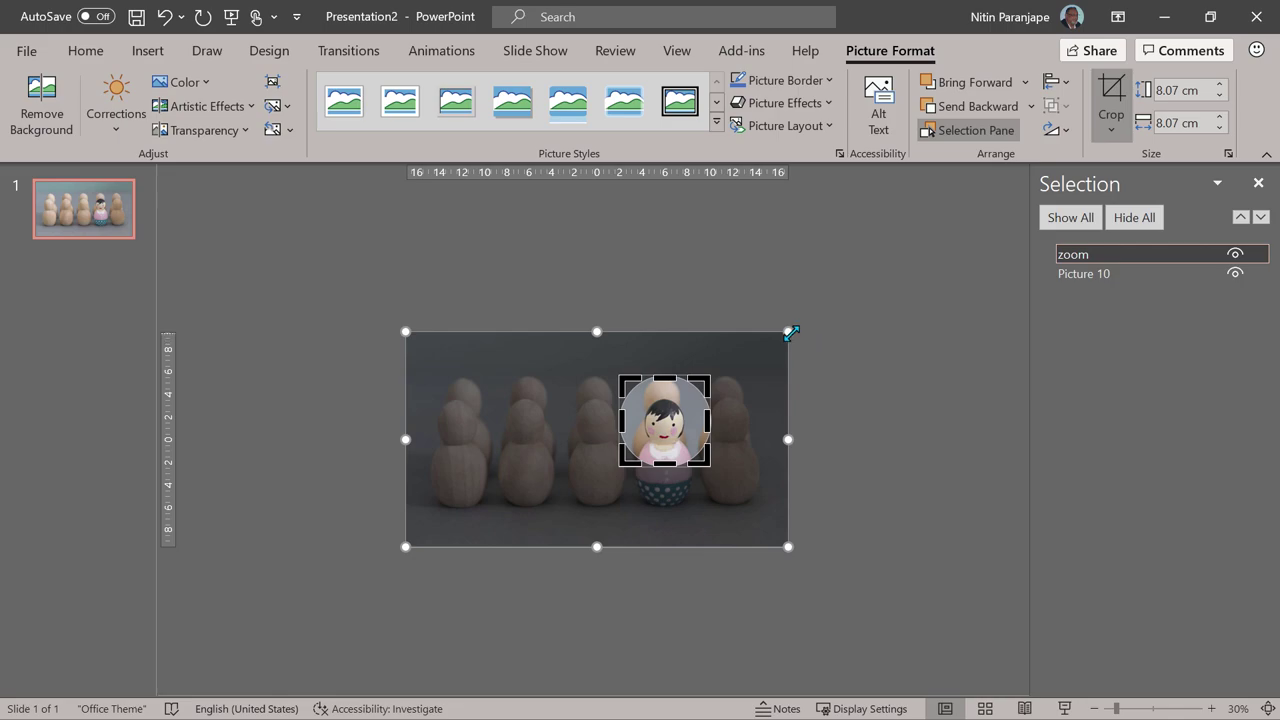
Step: Enlarge the photo behind the circle and shift it so the doll's face fills the lens
drag(789, 333, 903, 275)
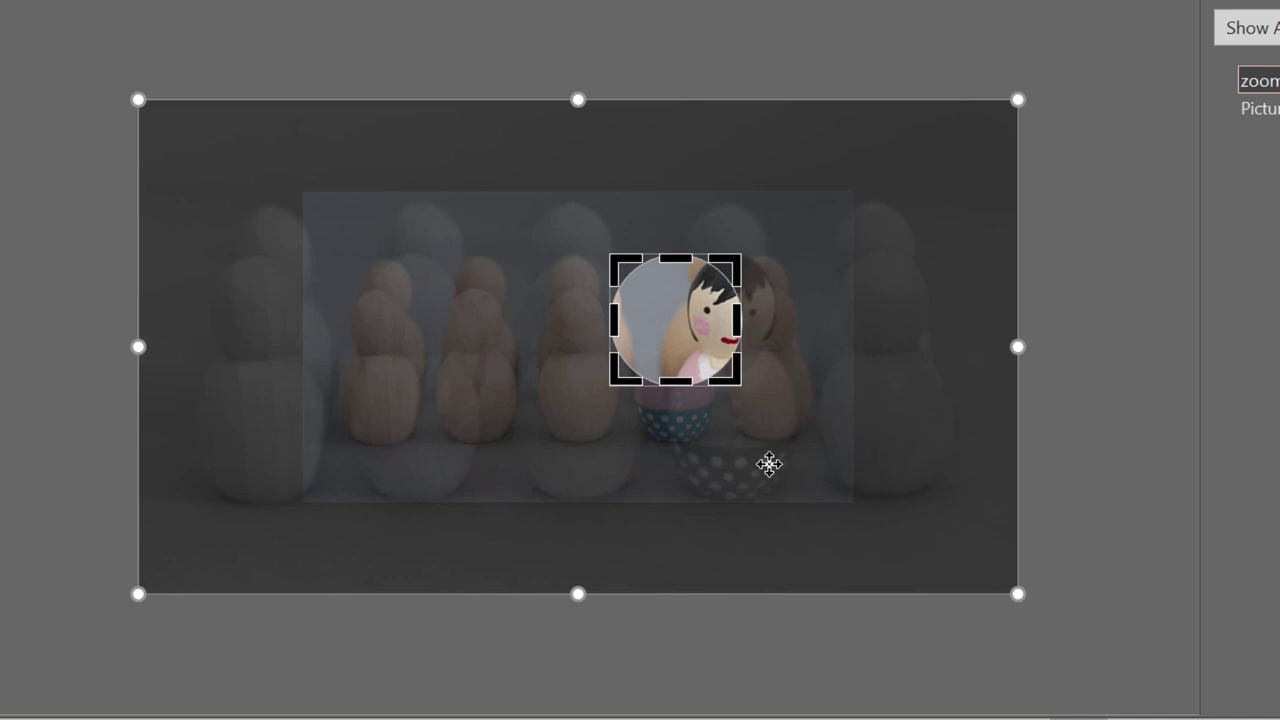
key(shift)
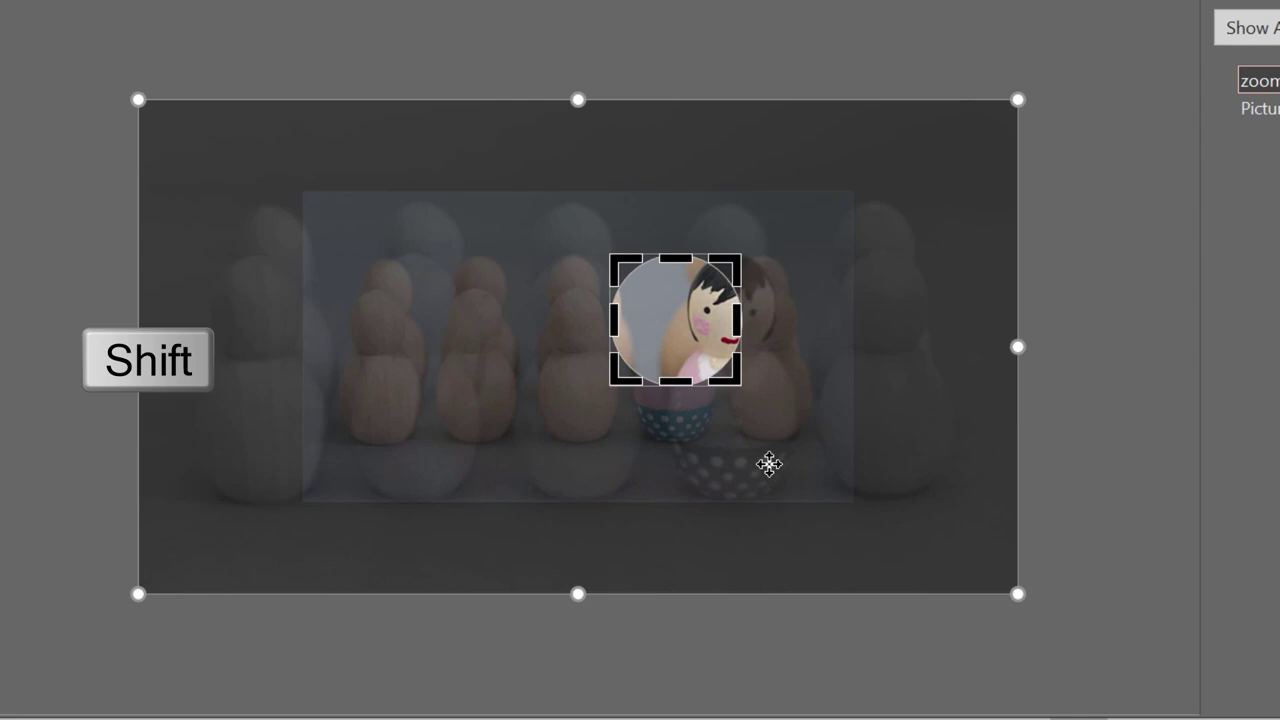
drag(768, 463, 715, 477)
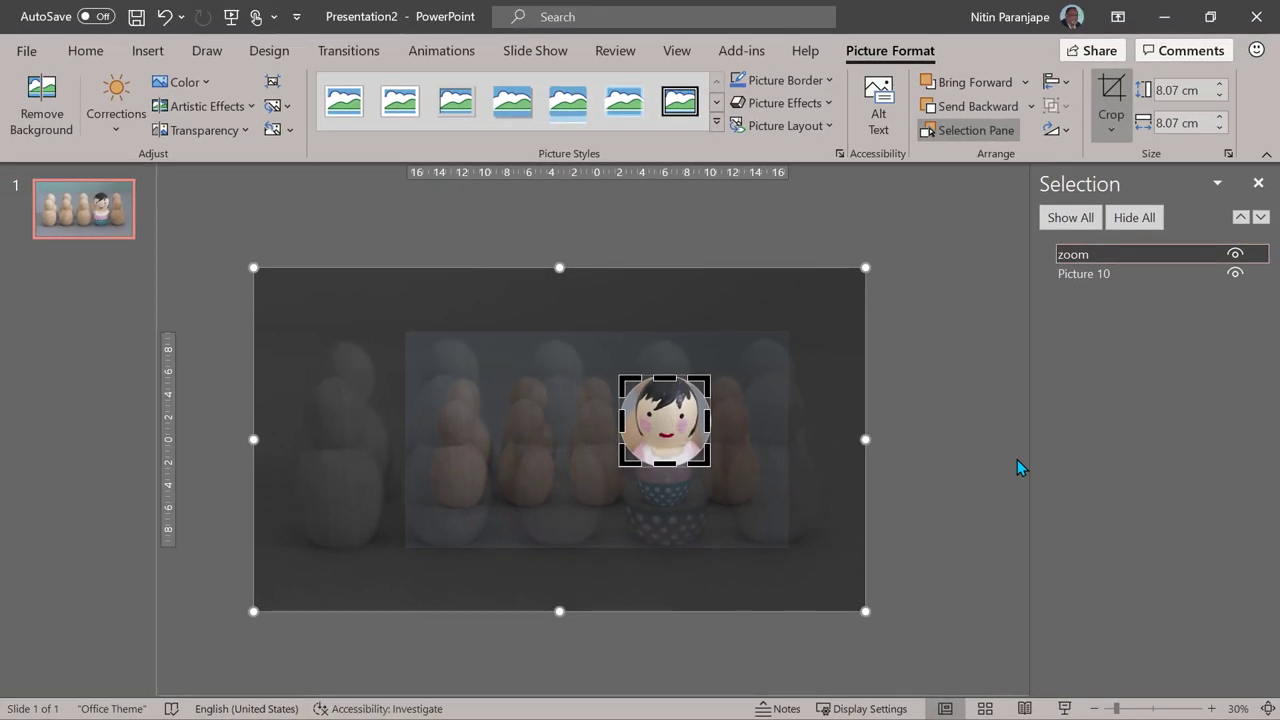
Step: Finish cropping and open the Format Picture pane at Effects for the lens
click(1118, 88)
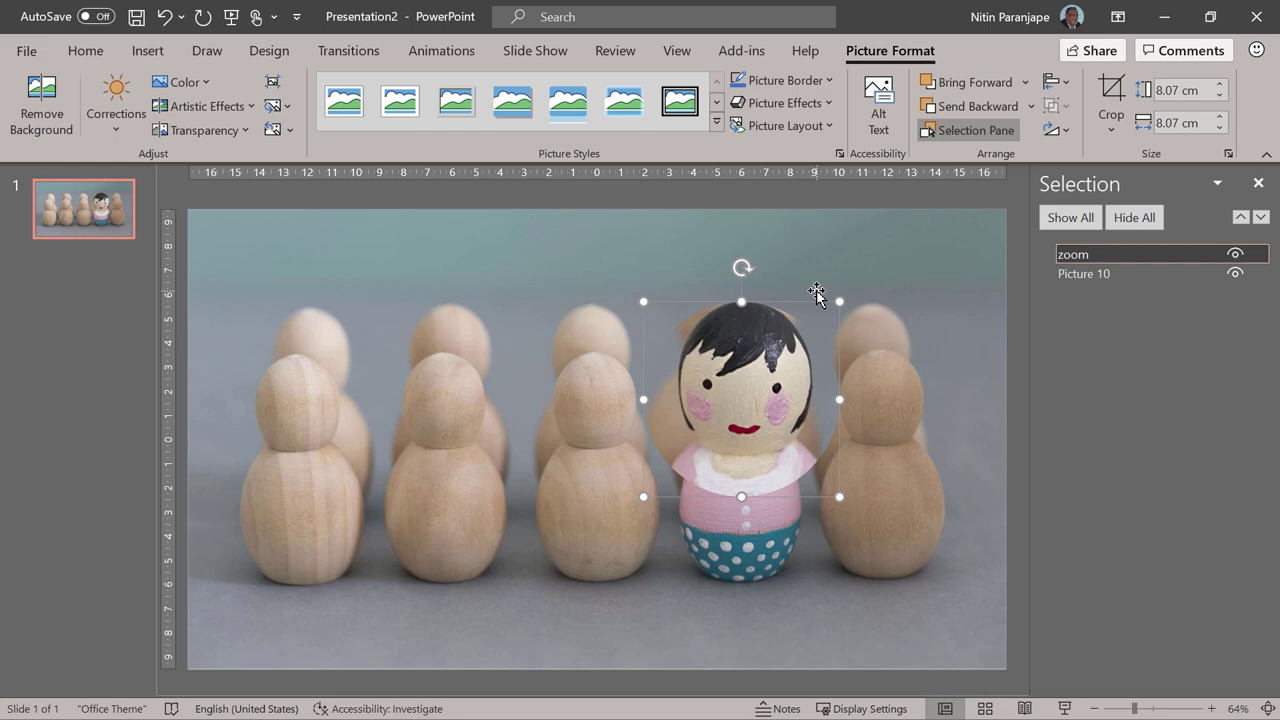
click(840, 155)
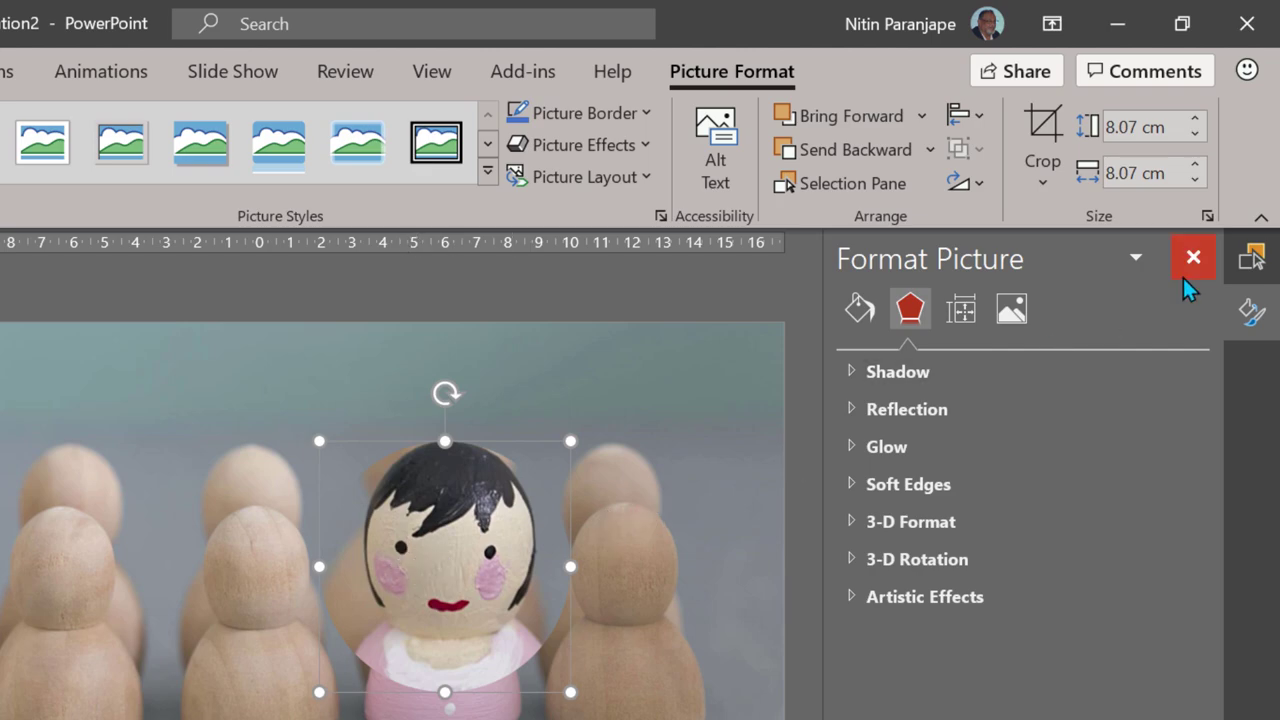
click(1251, 256)
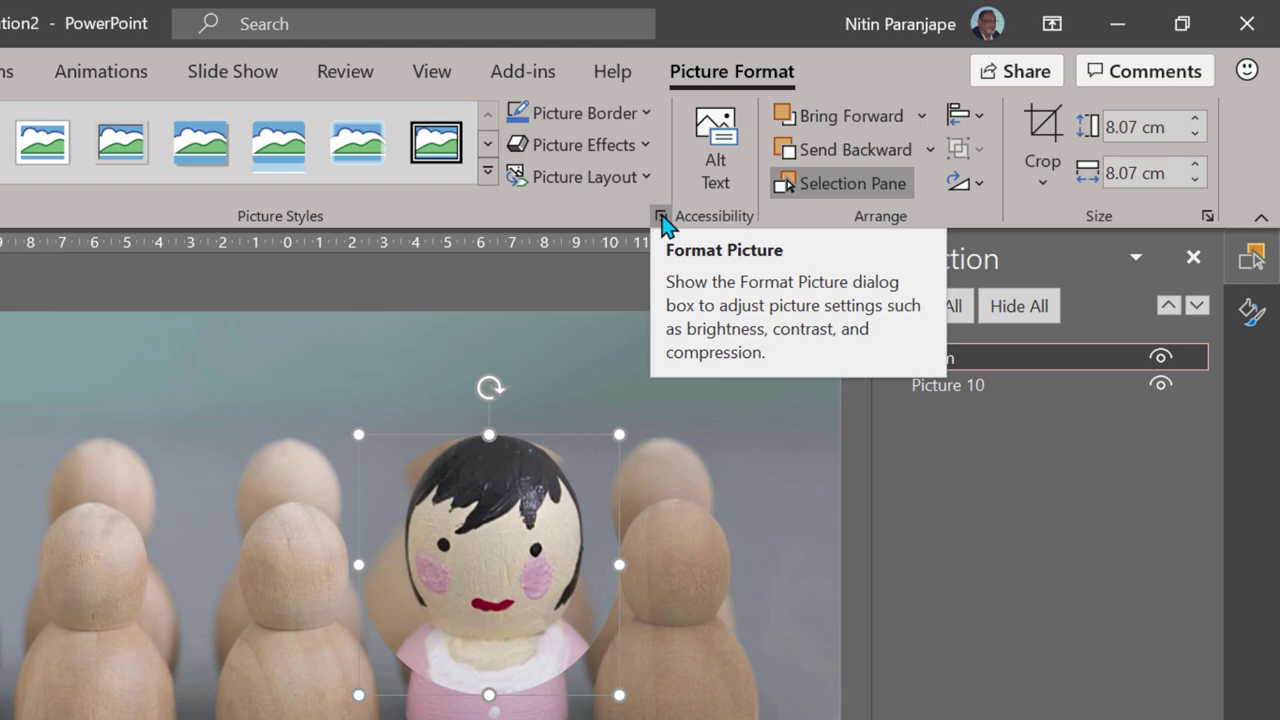
click(662, 219)
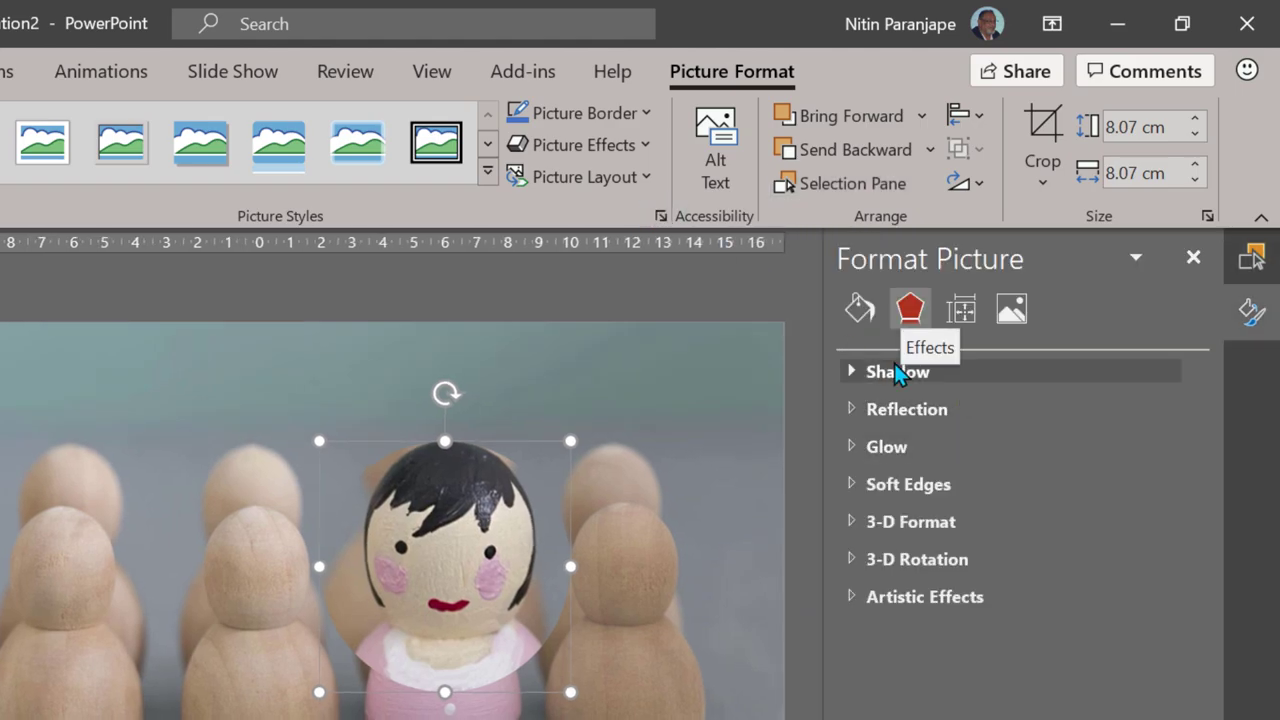
Step: Apply the Inside: Center shadow preset to the circular lens
click(897, 372)
click(1165, 412)
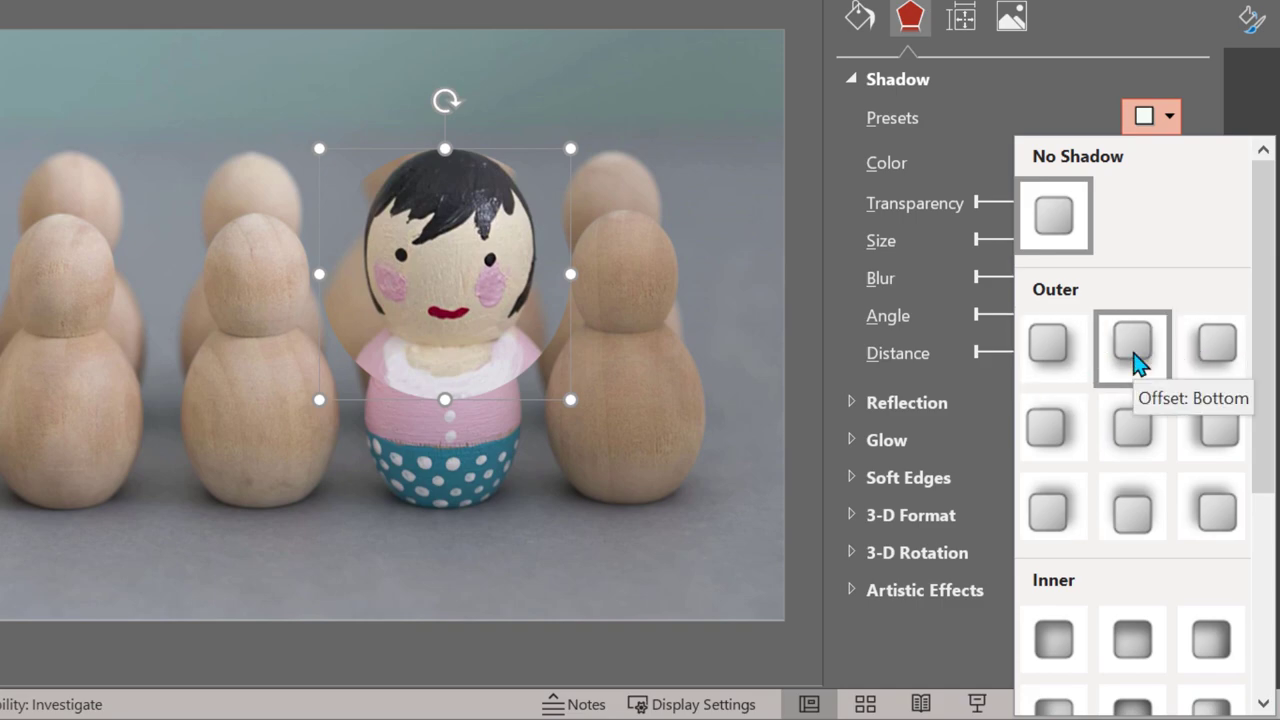
scroll(1133, 352, down, 3)
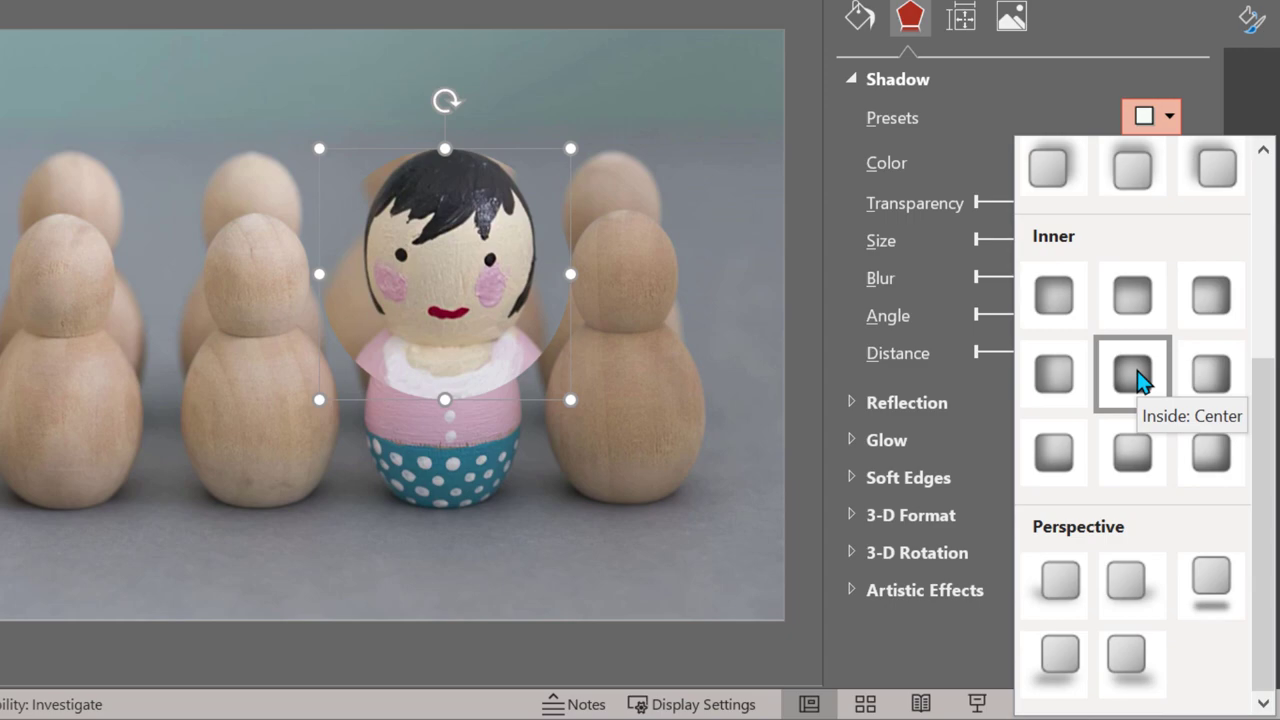
click(1136, 376)
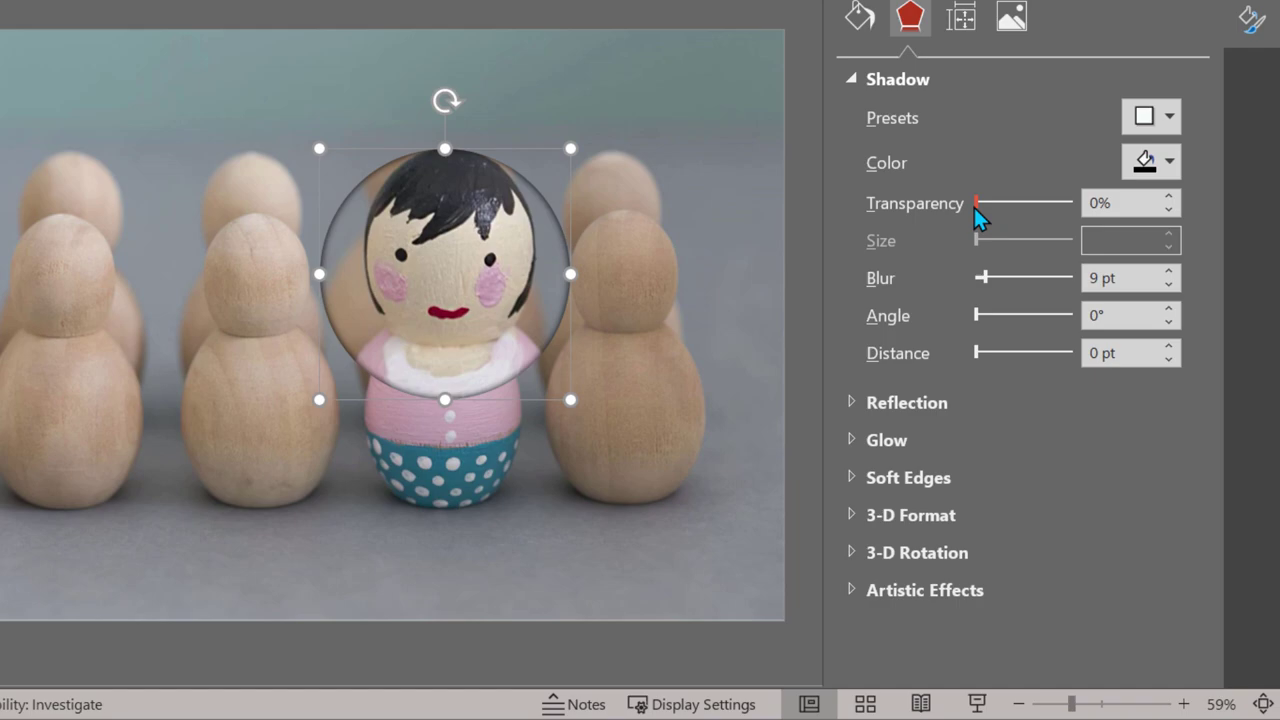
Step: Set the shadow transparency to 40% and blur to 40 pt
click(1123, 205)
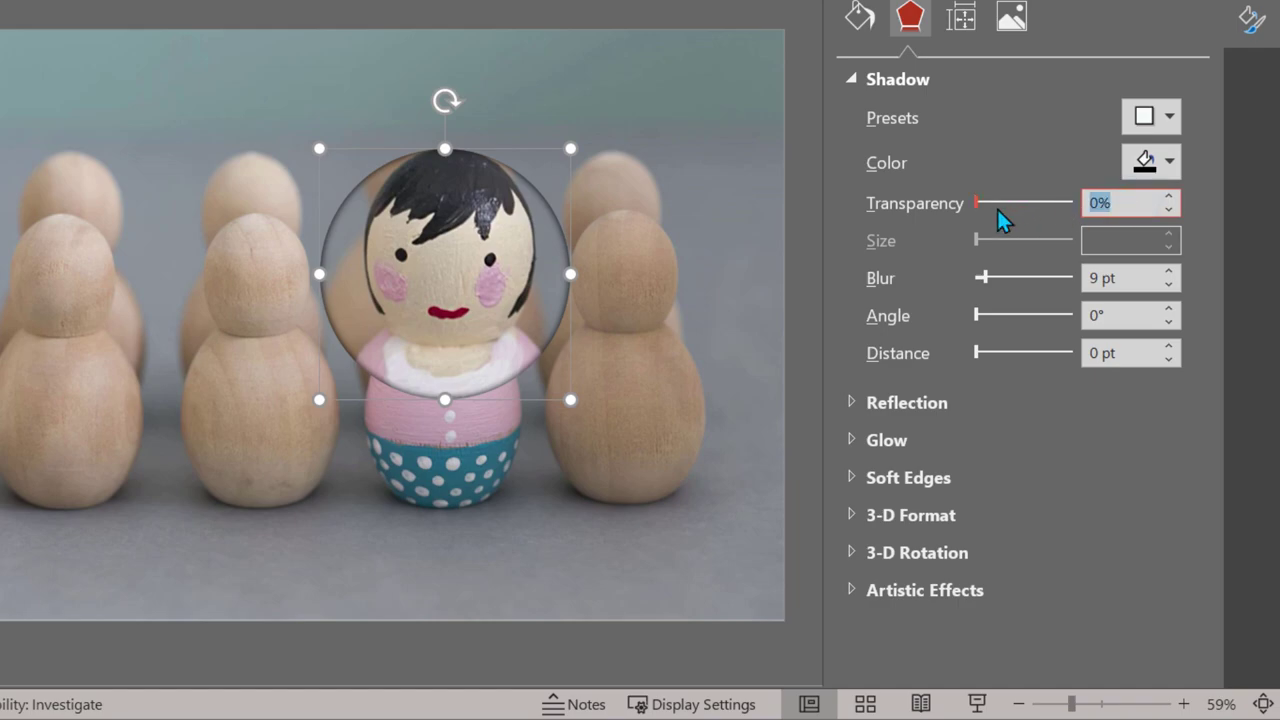
text(40)
key(Tab)
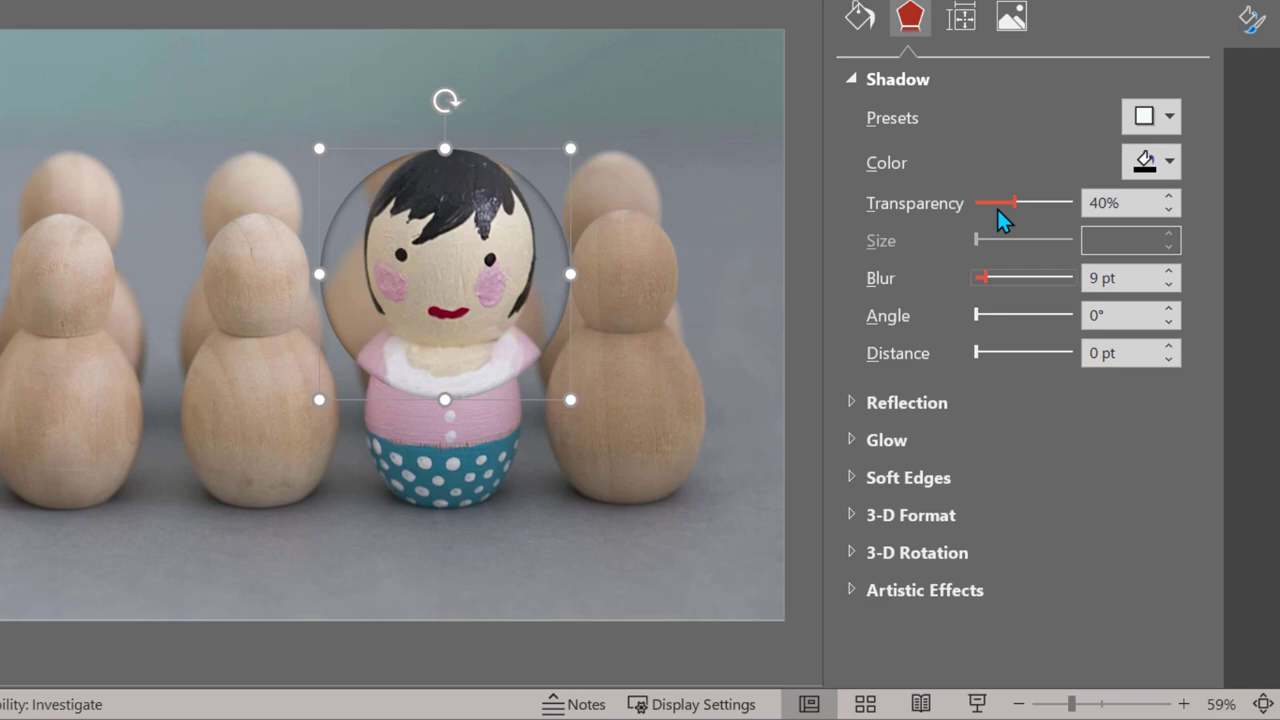
key(Tab)
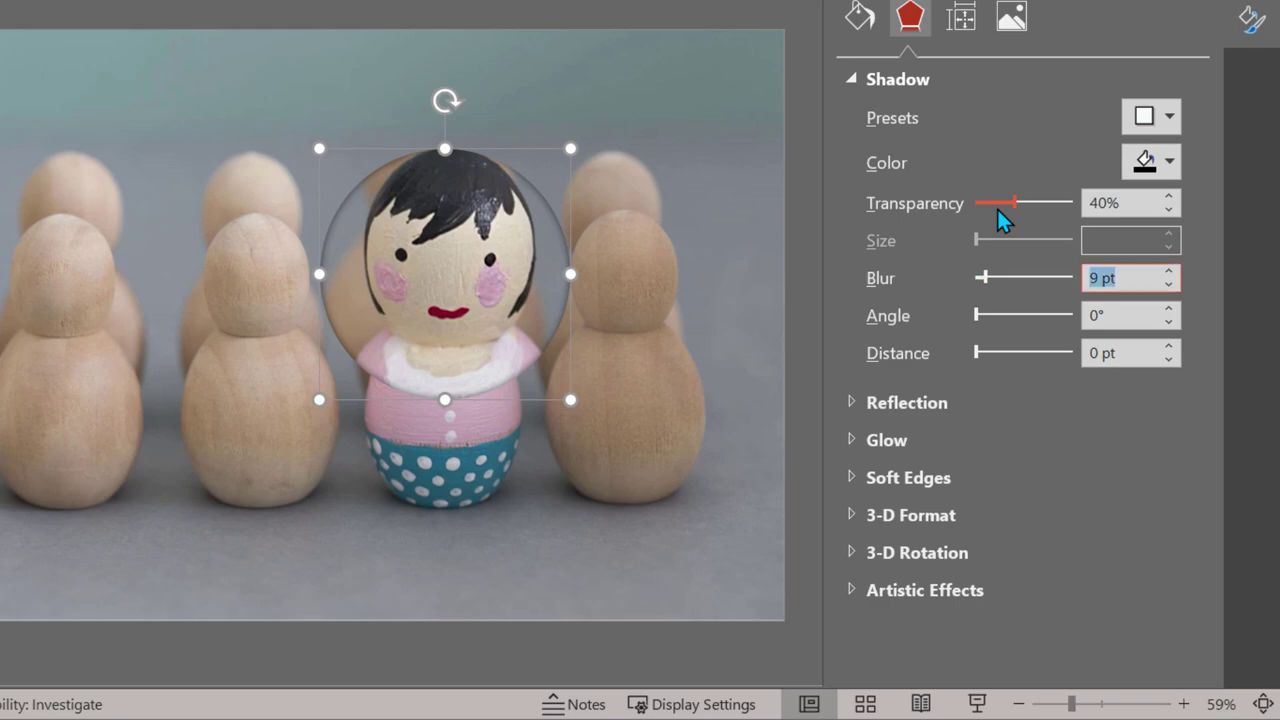
text(40)
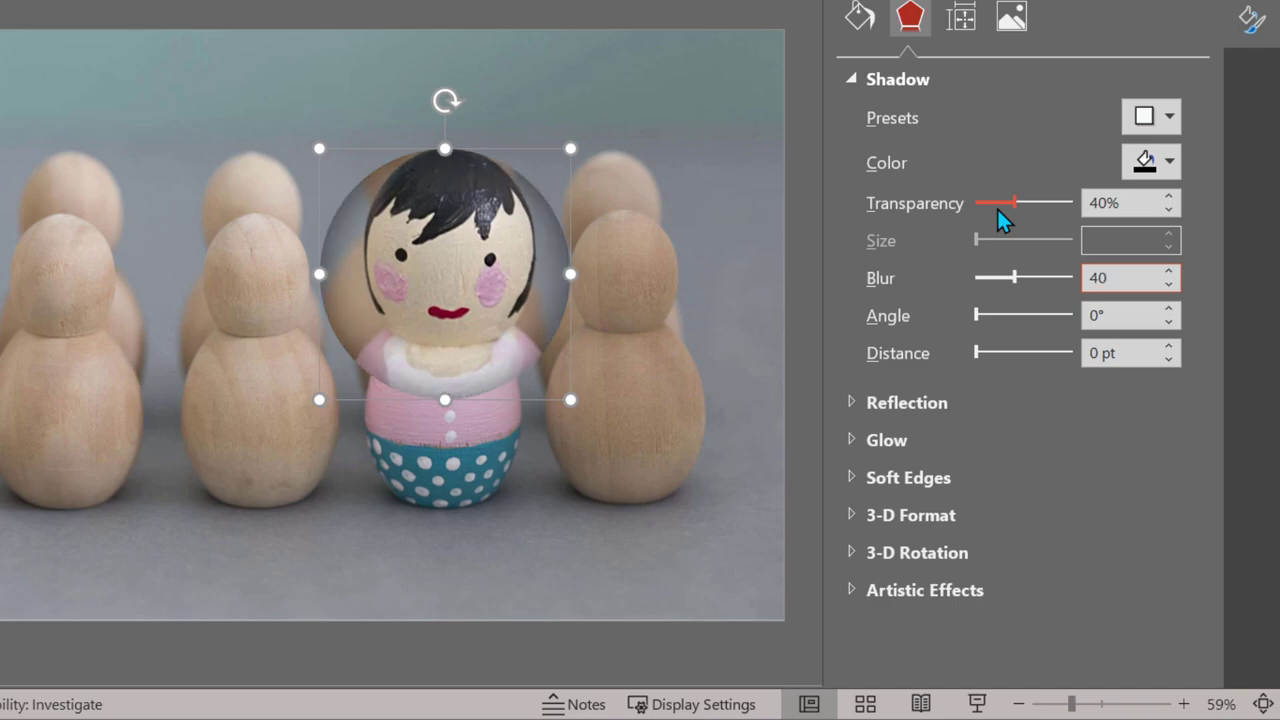
key(Tab)
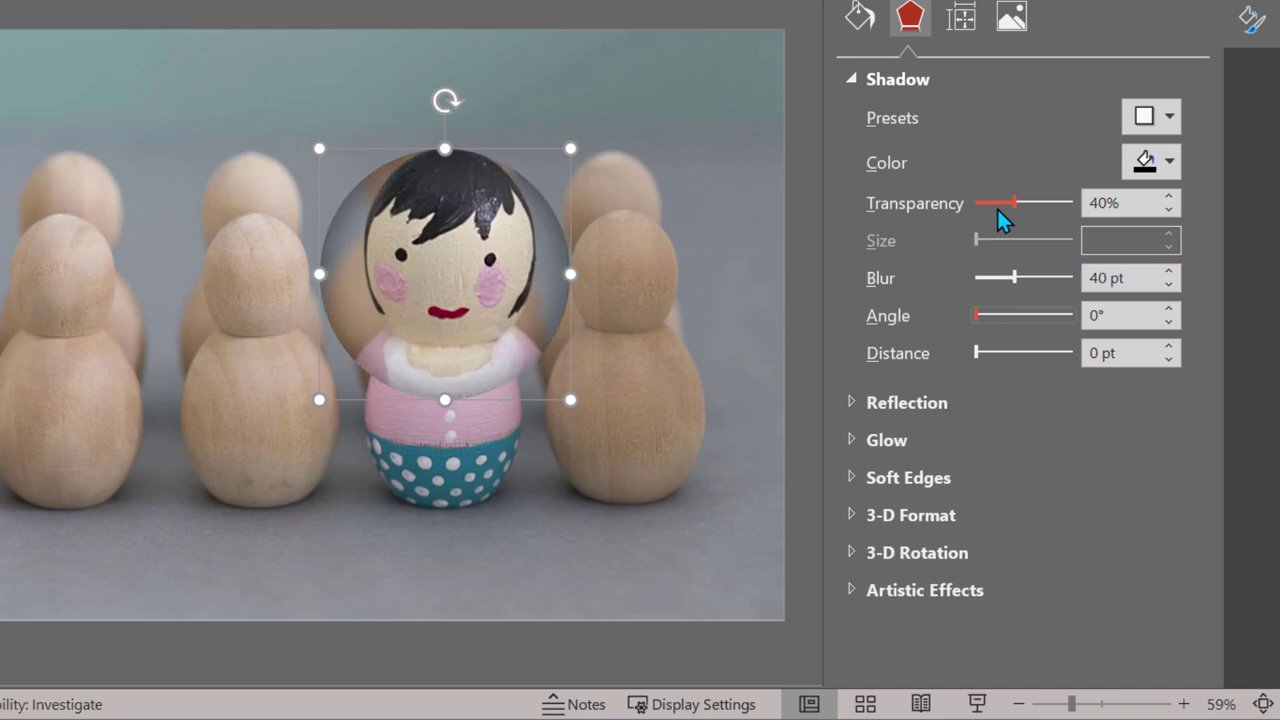
Step: Undo the lens's Zoom animation, duplicate slide 1, and return to slide 1
click(545, 8)
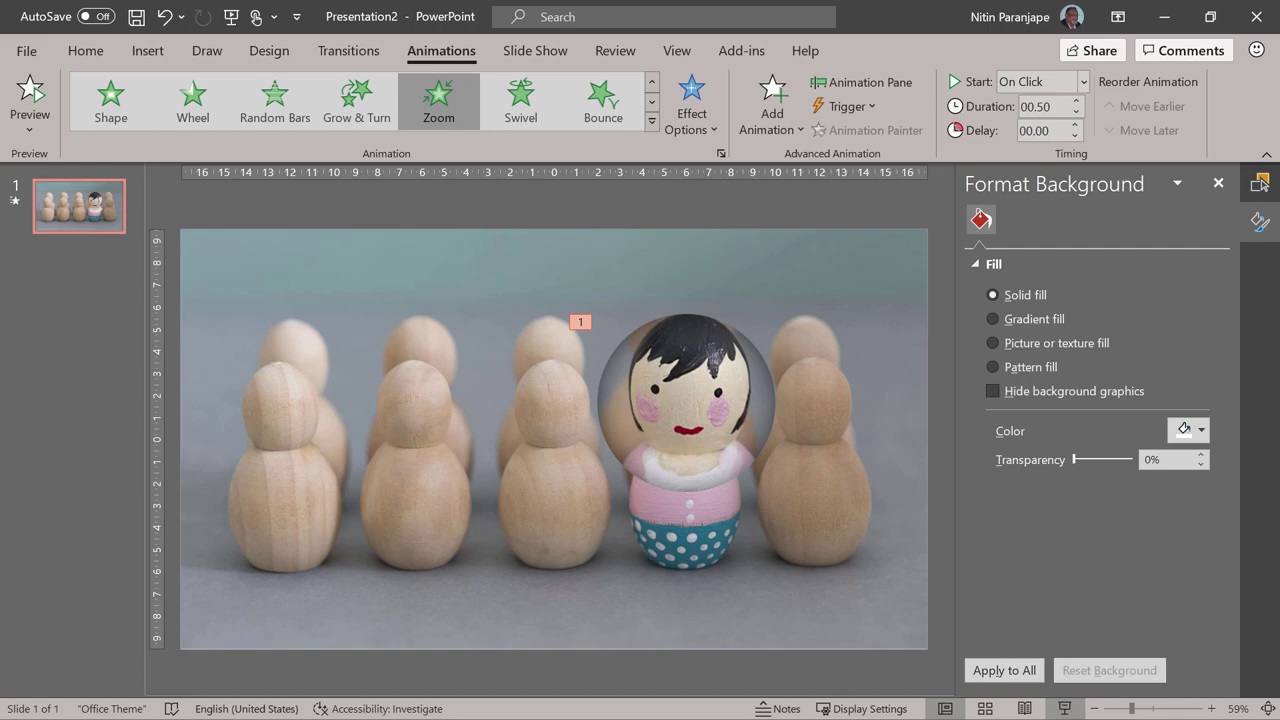
key(ctrl+z)
click(120, 225)
key(ctrl+d)
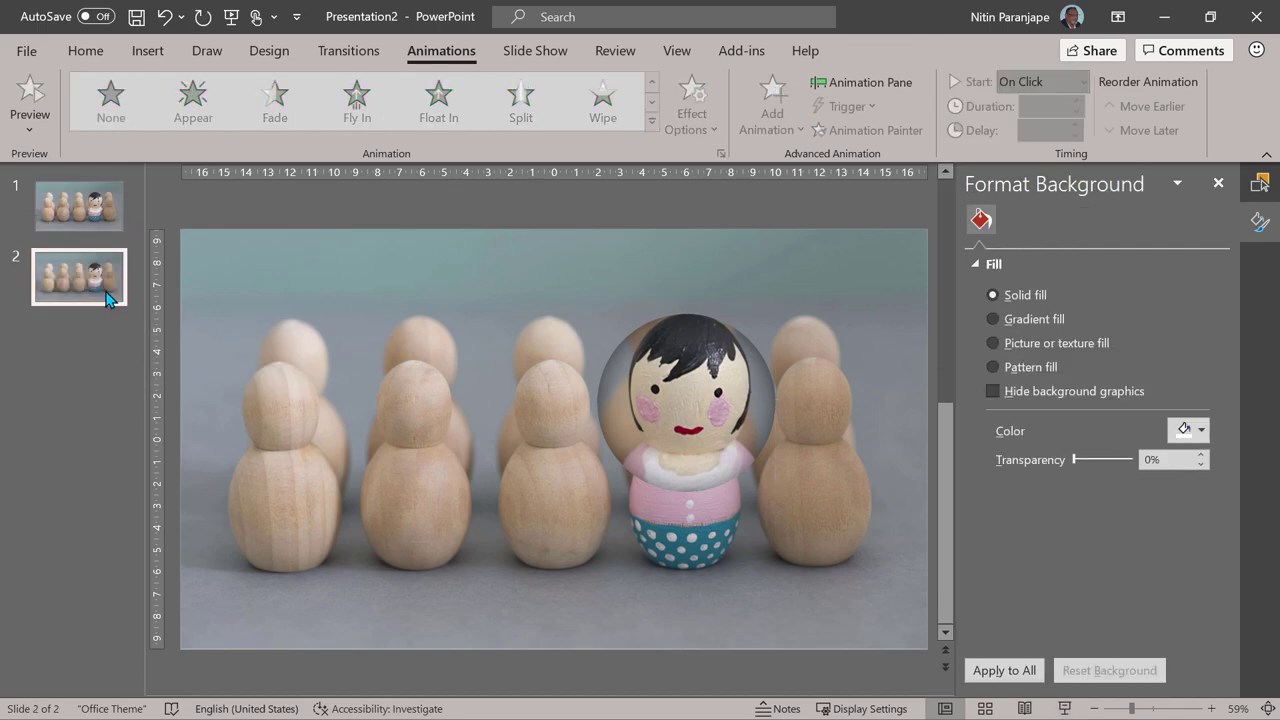
click(106, 209)
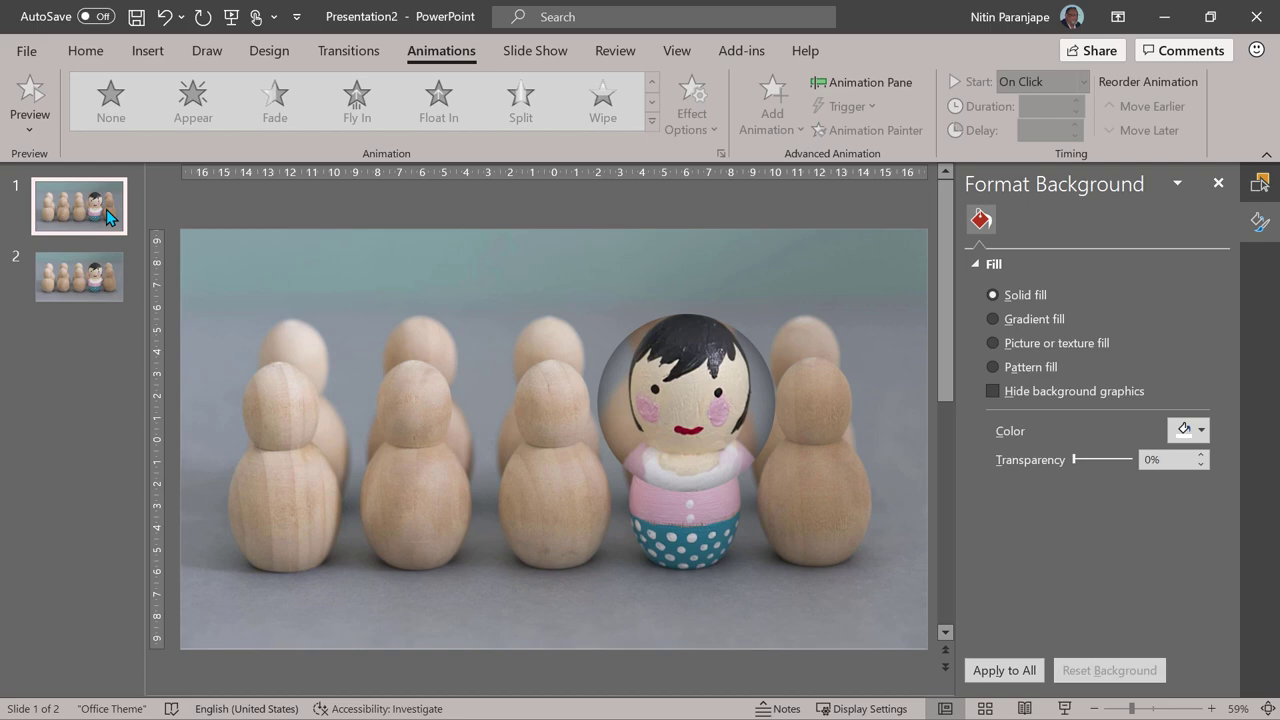
Step: Close the background pane and zoom the slide out to 40%, undoing a trial lens move
click(1218, 183)
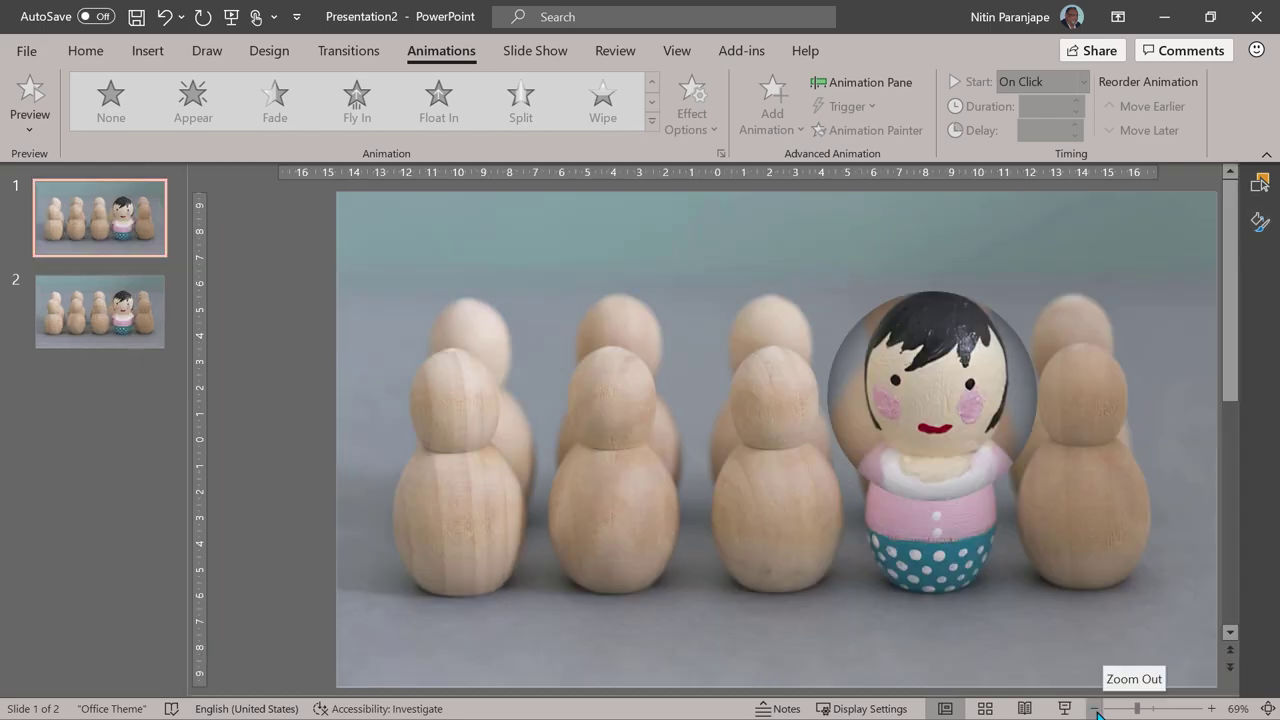
click(1097, 708)
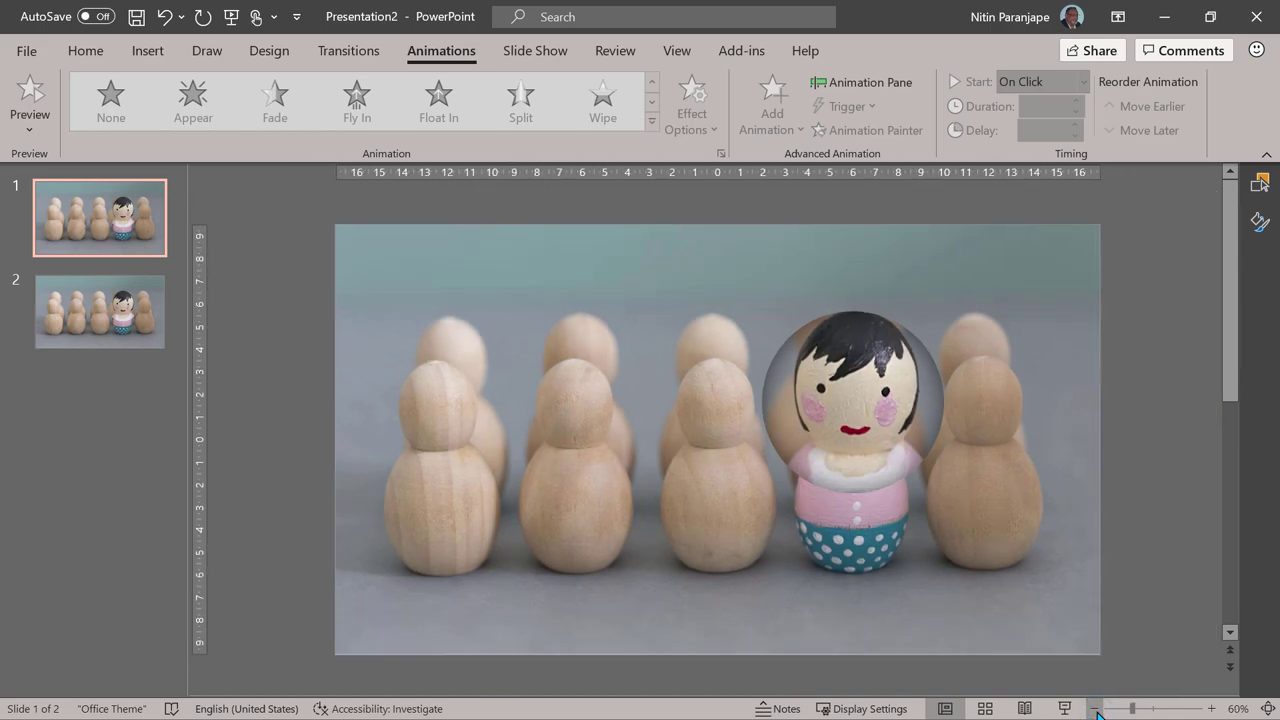
click(1097, 708)
click(1097, 708)
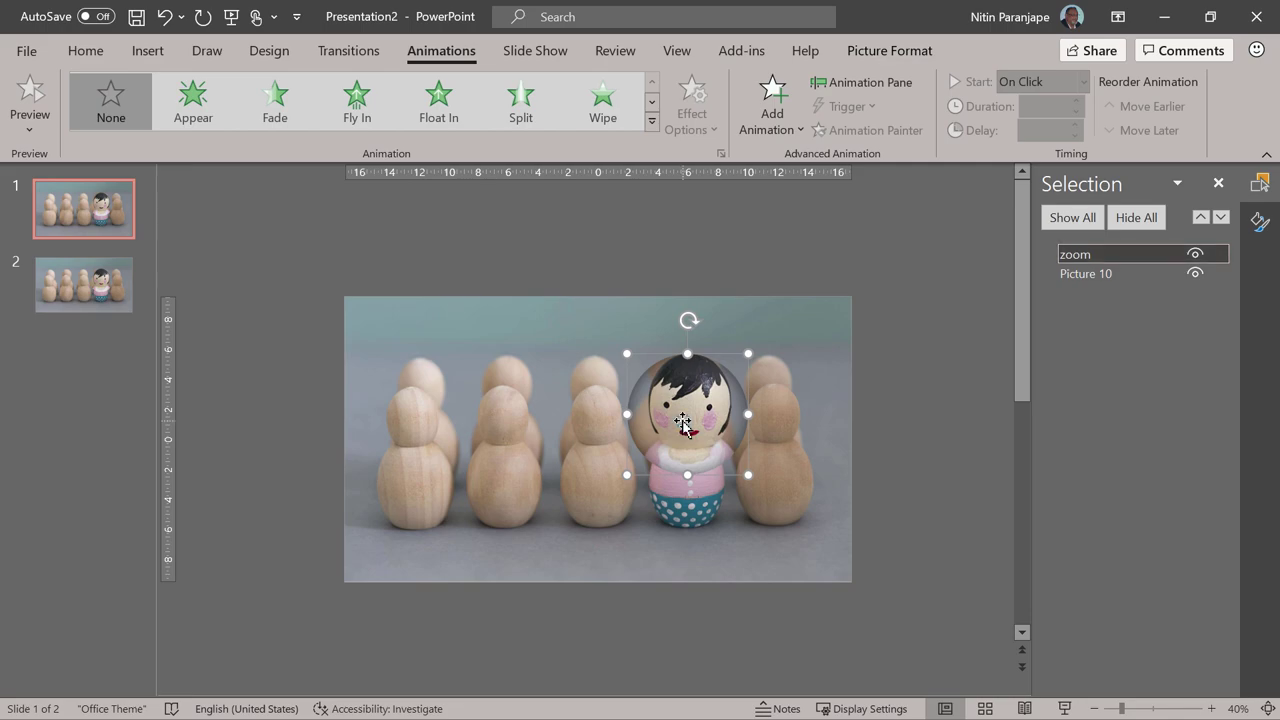
drag(684, 421, 554, 426)
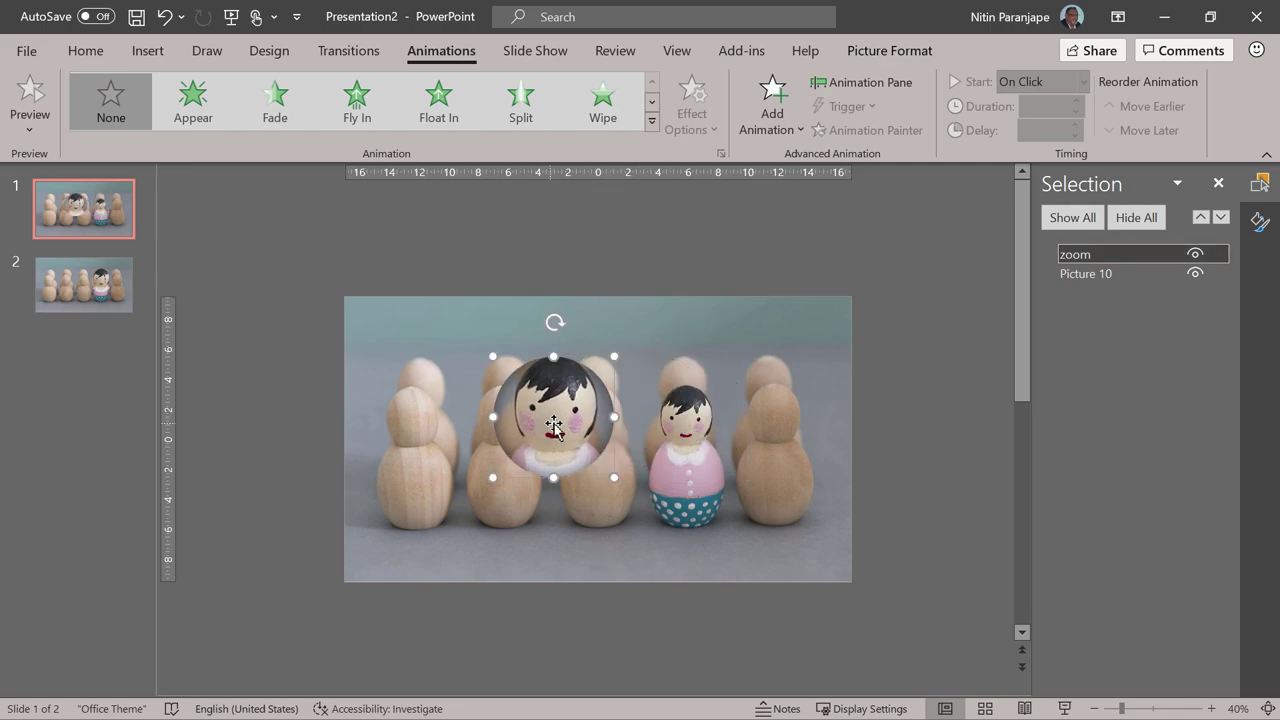
key(ctrl+z)
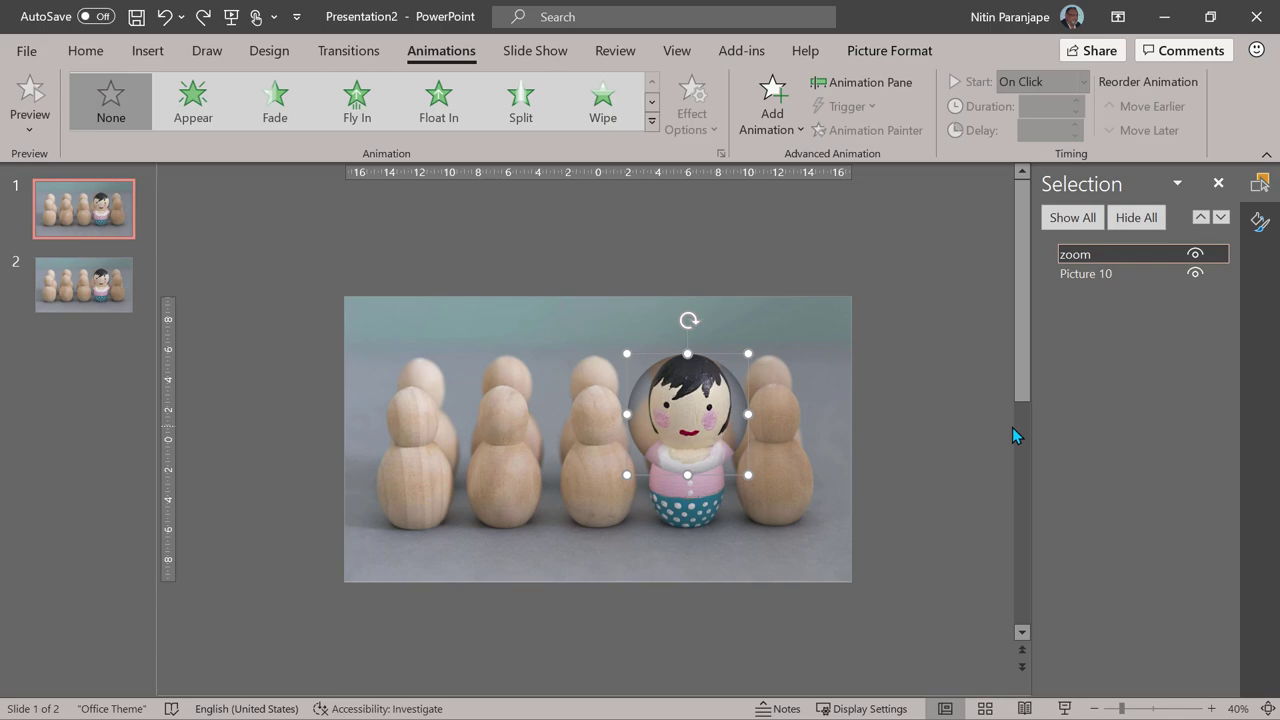
Step: Crop the zoom picture so the circular lens sits off slide 1's left edge over a wooden figure
click(905, 54)
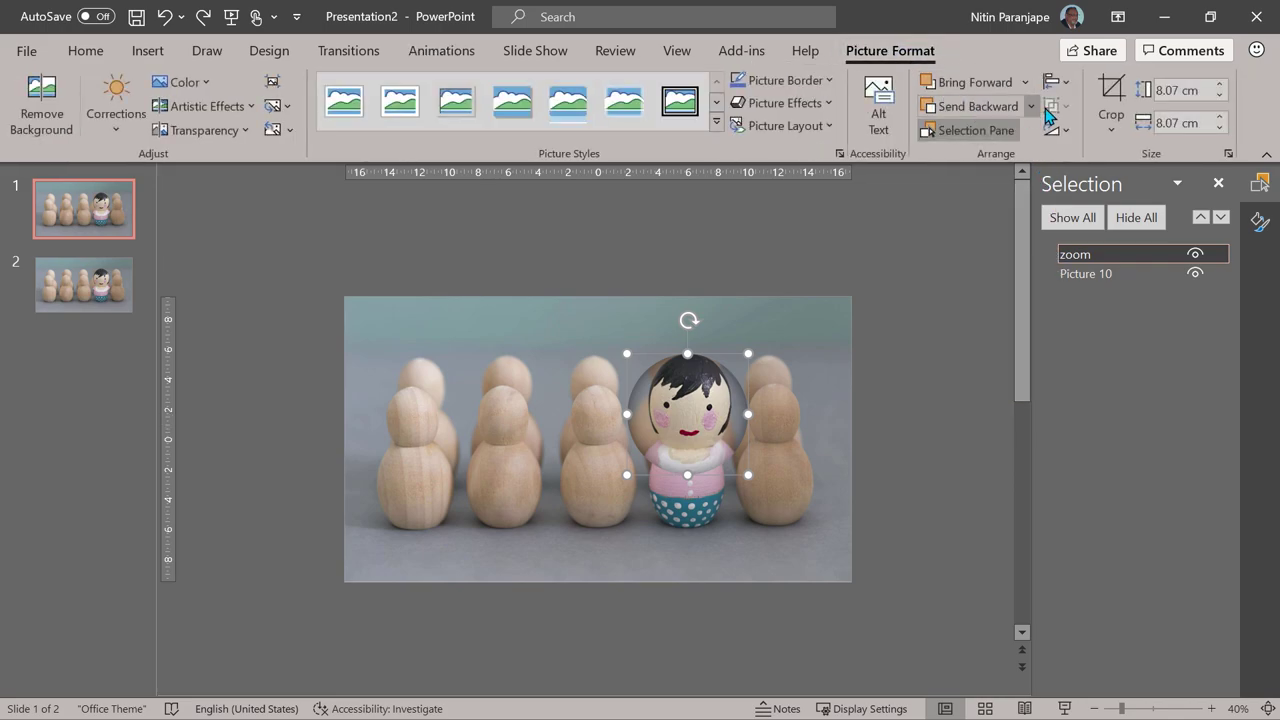
click(1108, 96)
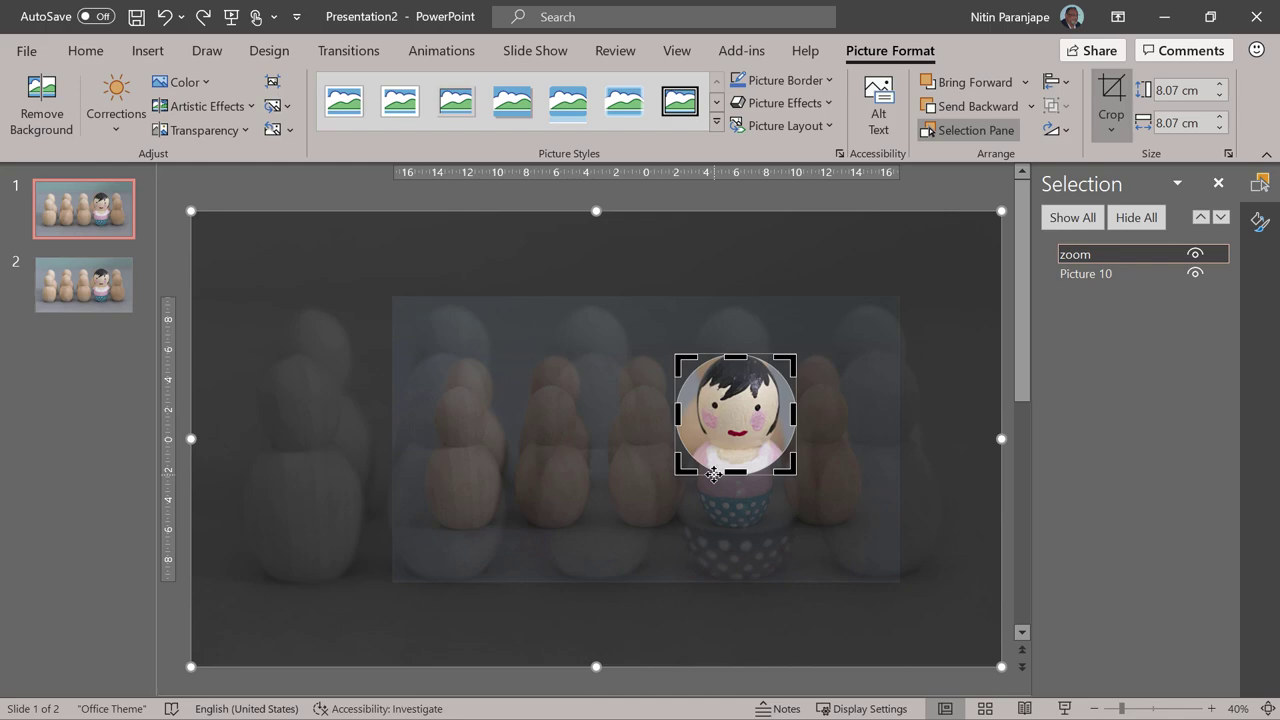
drag(713, 474, 251, 449)
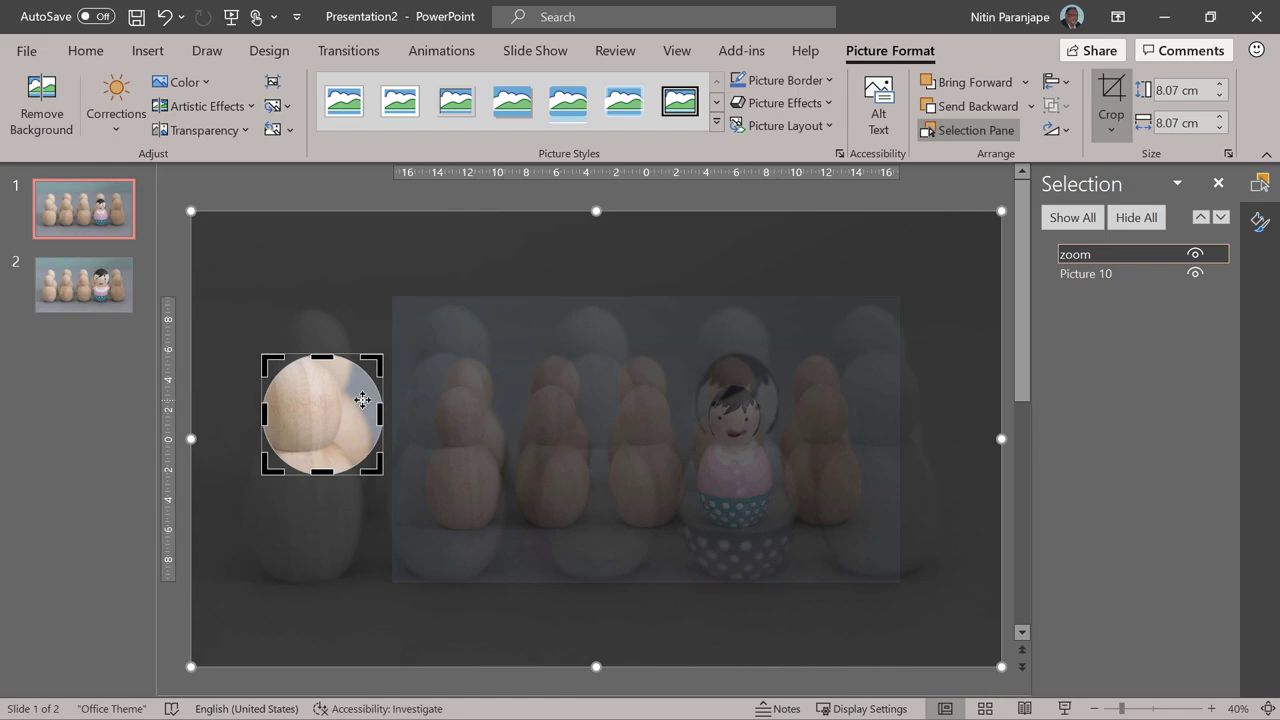
click(1112, 90)
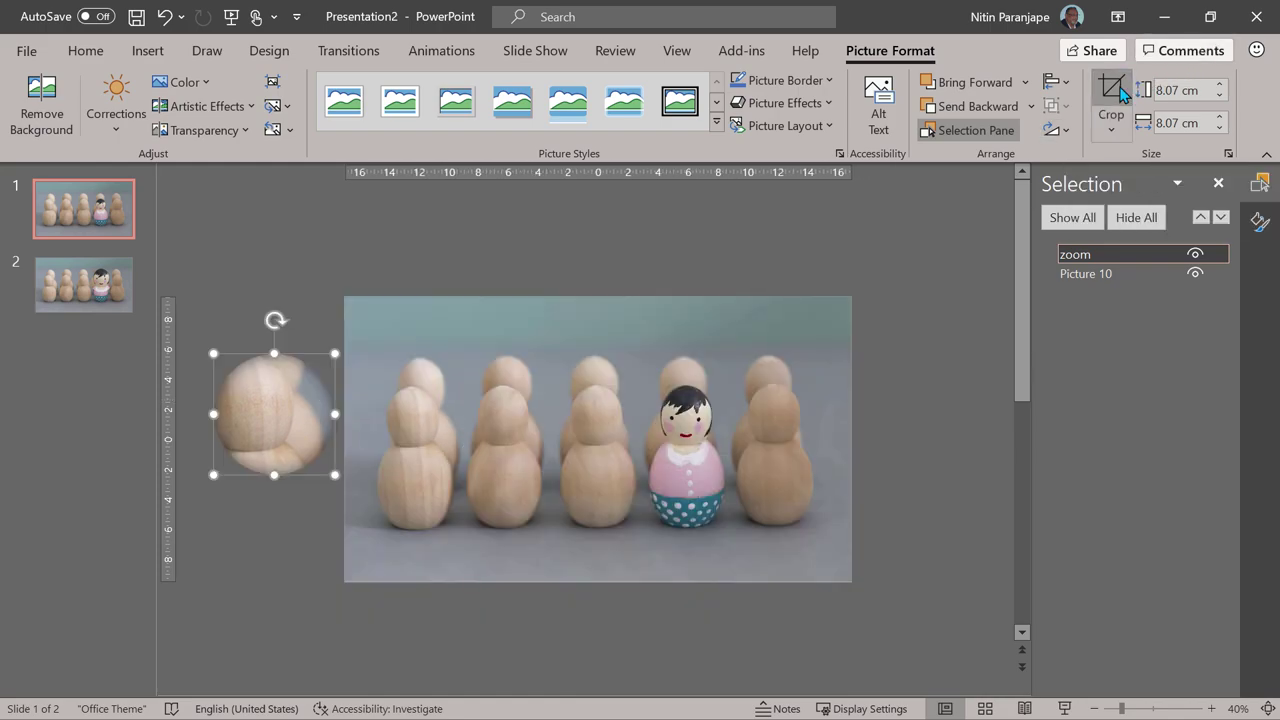
Step: Give slide 2 a 02.00-second Morph transition, then return to slide 1
click(52, 208)
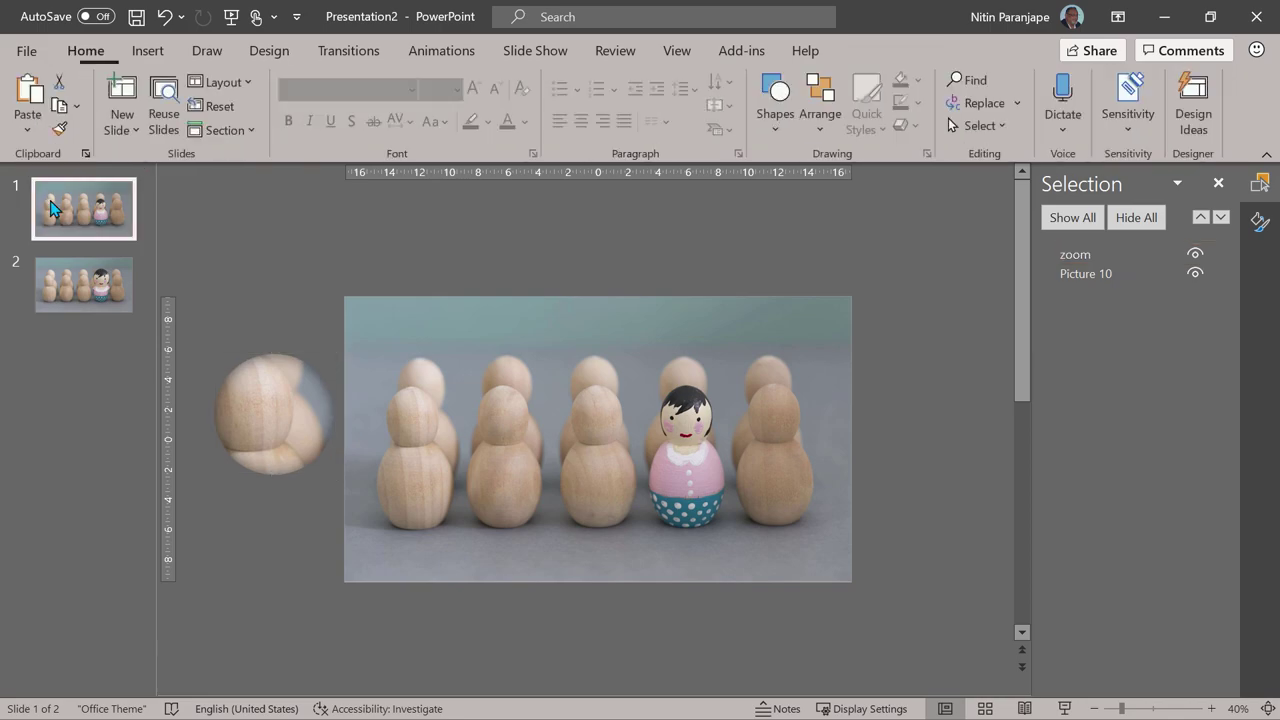
click(87, 285)
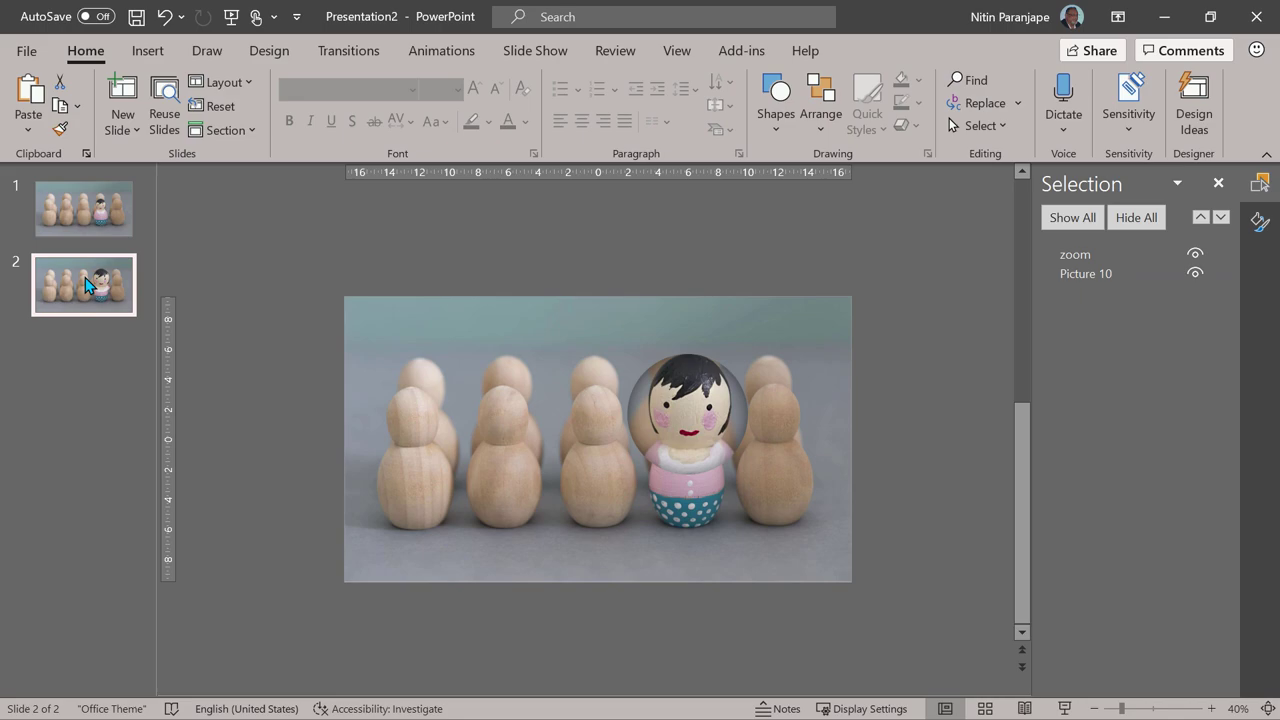
drag(157, 283, 163, 278)
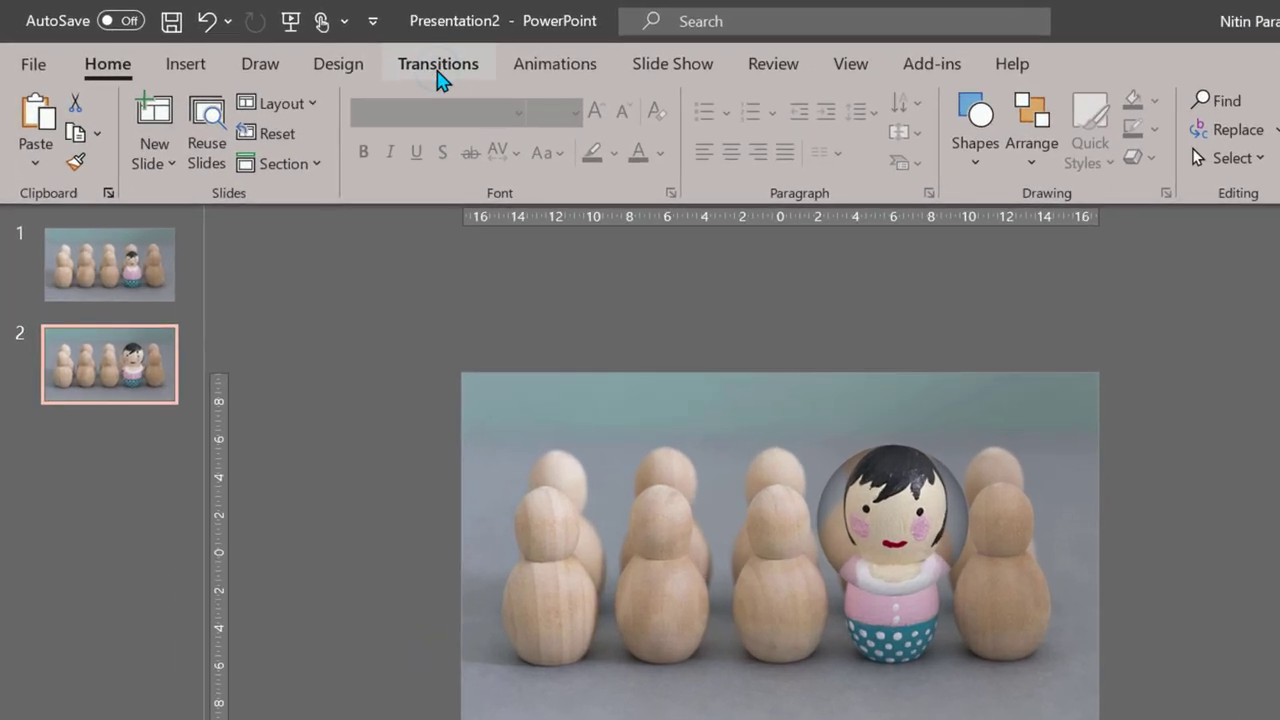
click(342, 58)
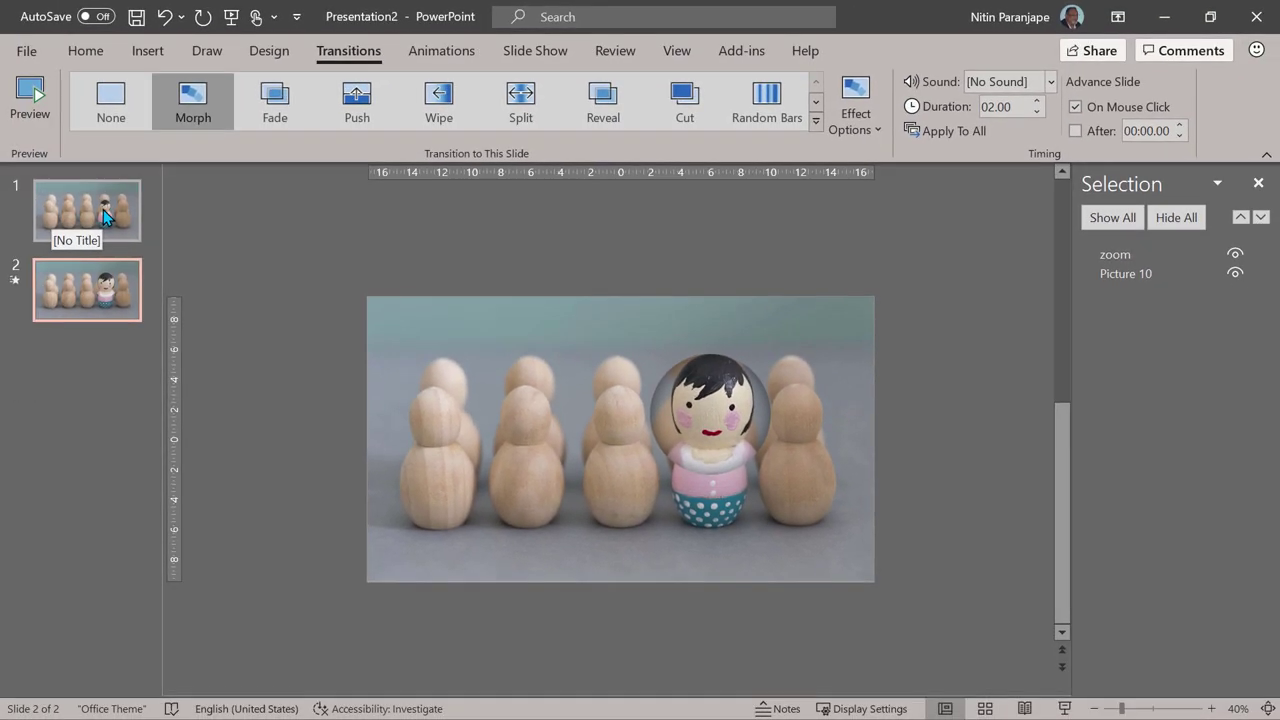
click(12, 263)
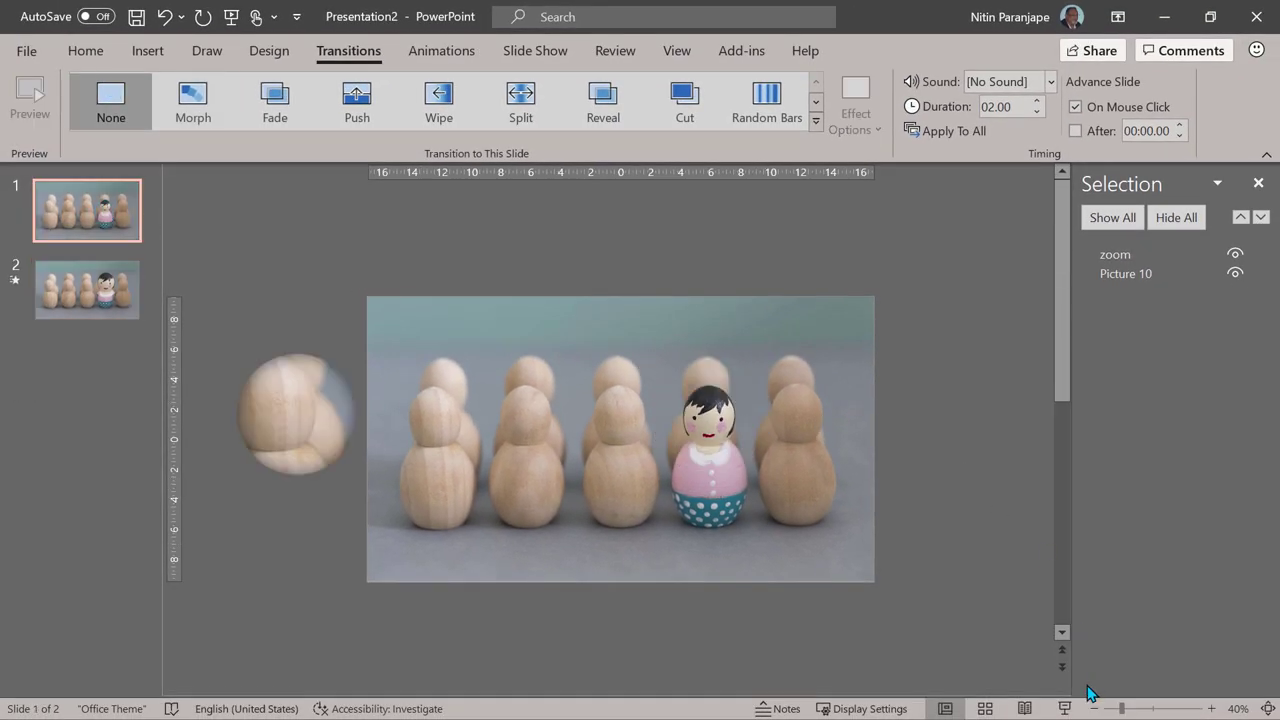